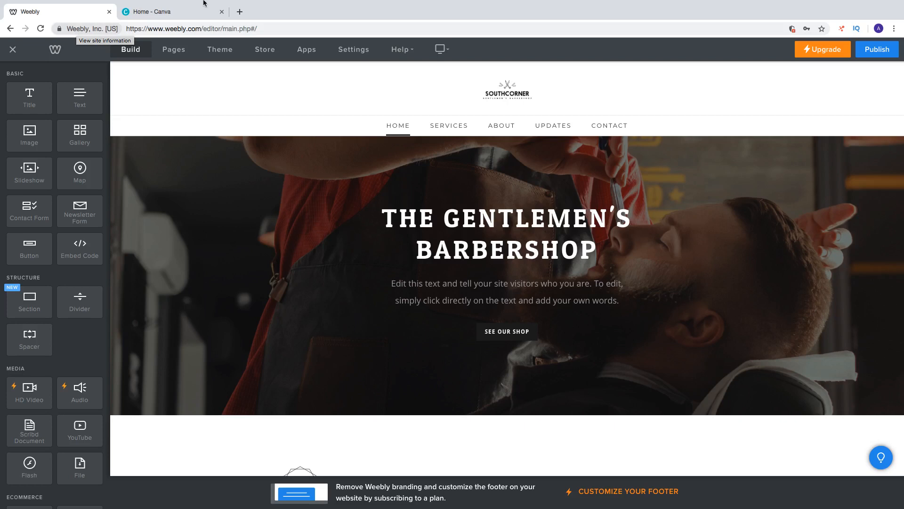
Switch to Canva and start a new blank logo design by searching the design types for "logo"
click(518, 96)
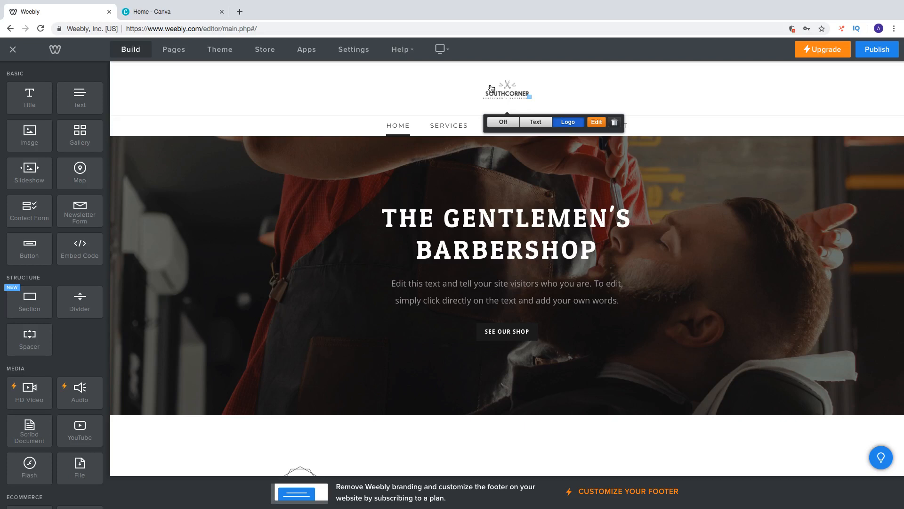
click(165, 10)
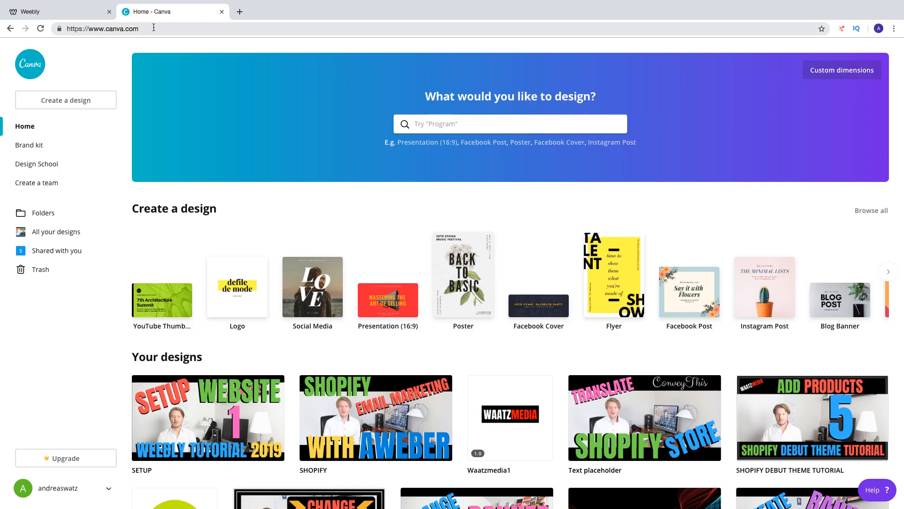
click(446, 125)
text(logo)
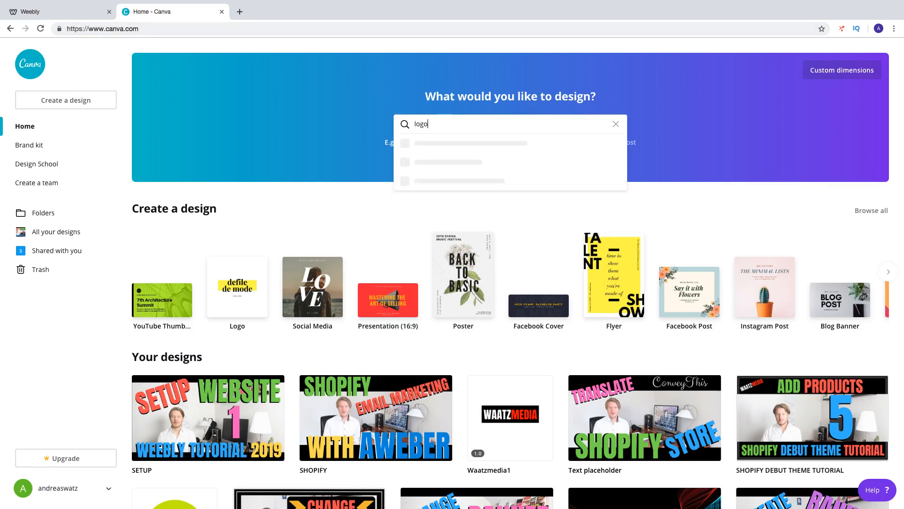
click(437, 141)
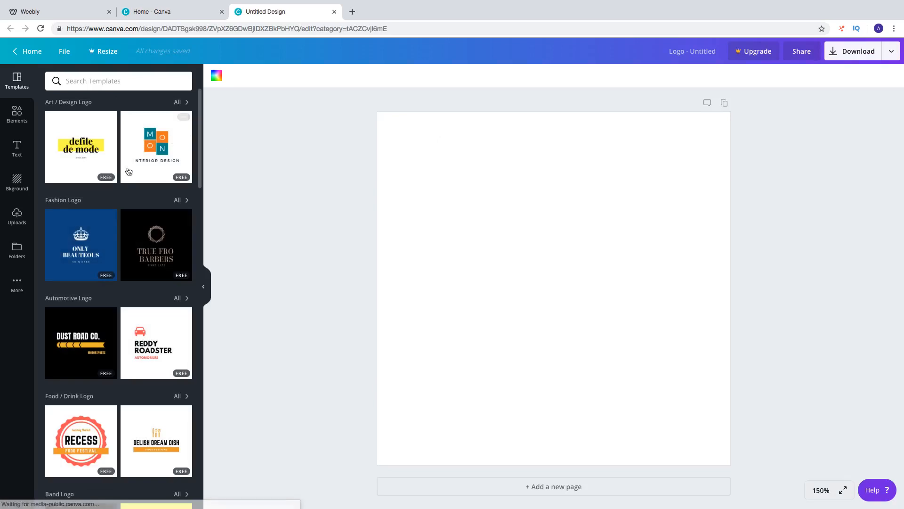
Browse the logo template categories to look for one that suits a restaurant
scroll(129, 200, down, 4)
scroll(129, 200, up, 4)
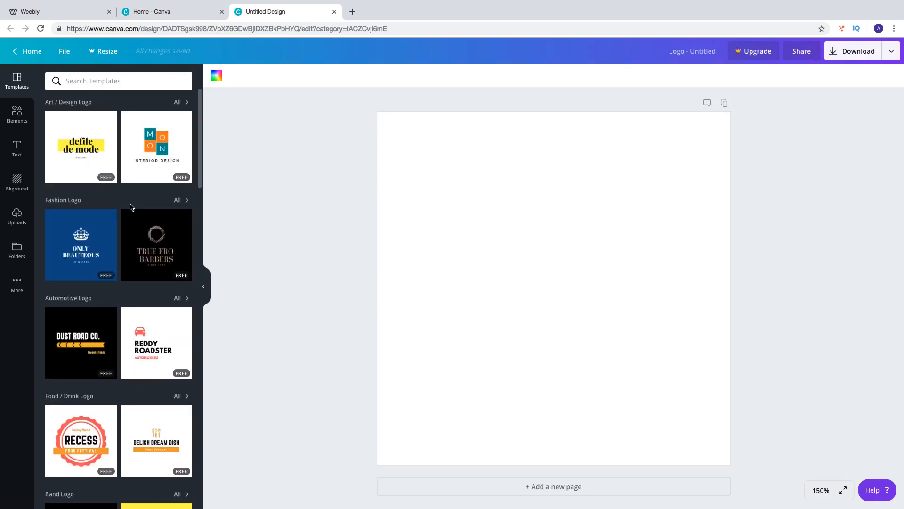
scroll(133, 221, down, 12)
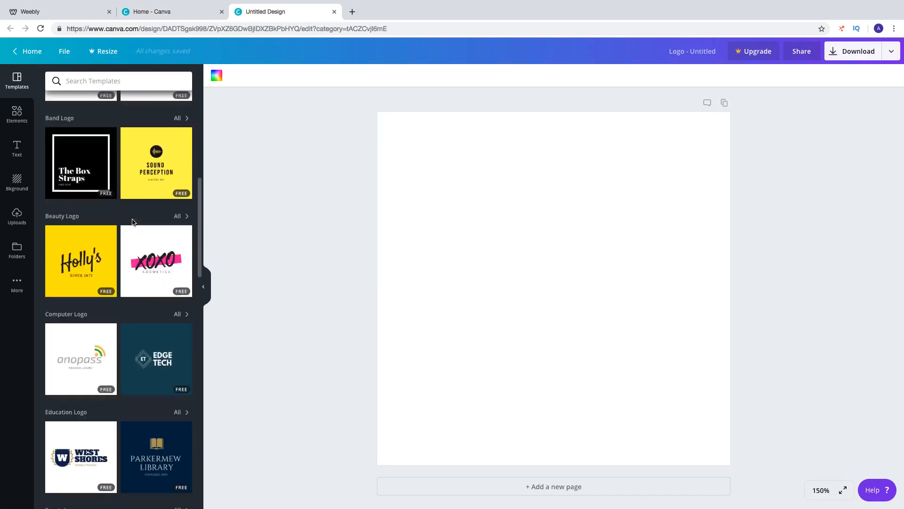
scroll(131, 224, down, 8)
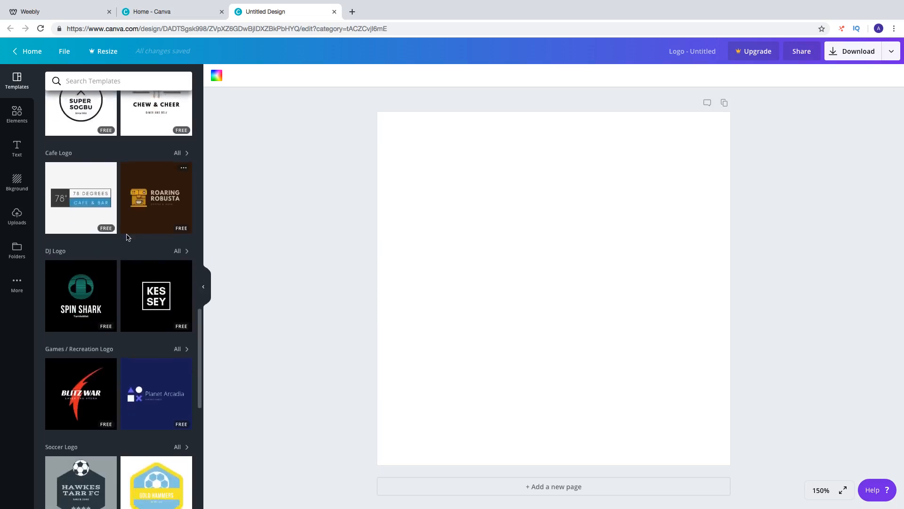
scroll(125, 237, up, 5)
scroll(121, 238, up, 10)
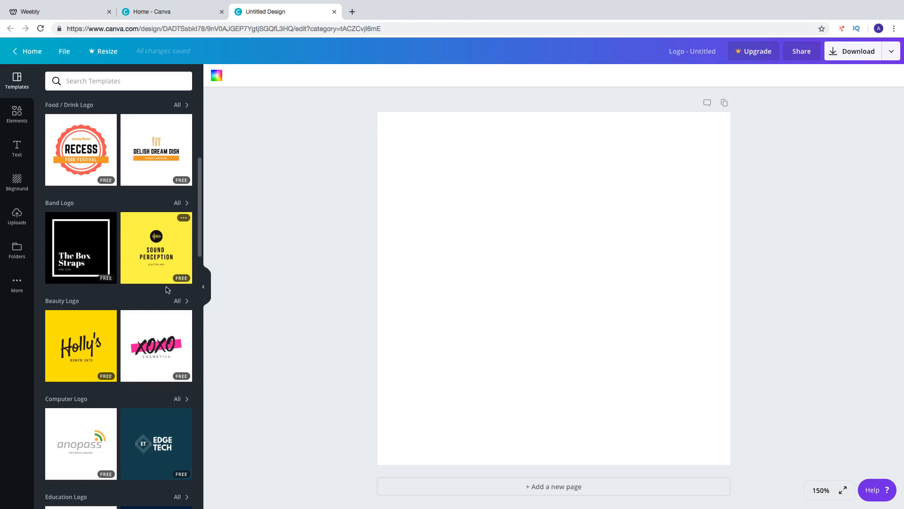
scroll(157, 328, down, 1)
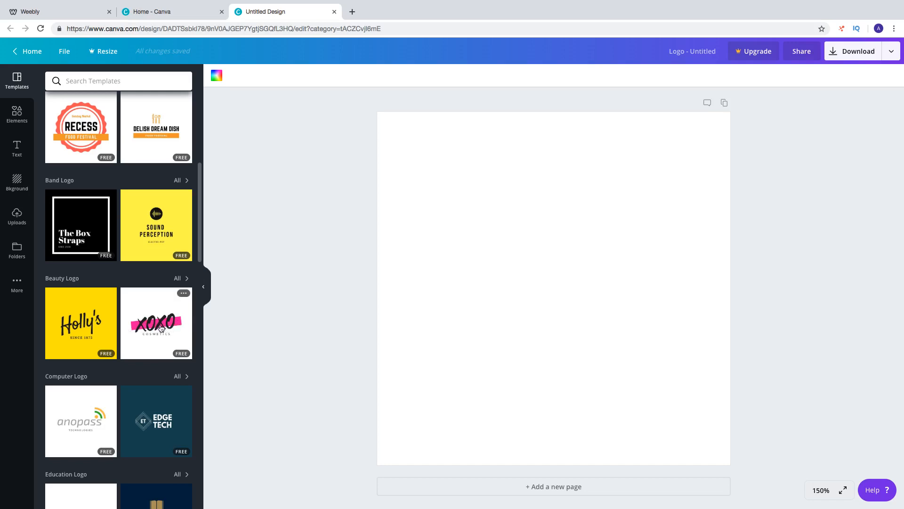
scroll(163, 329, up, 1)
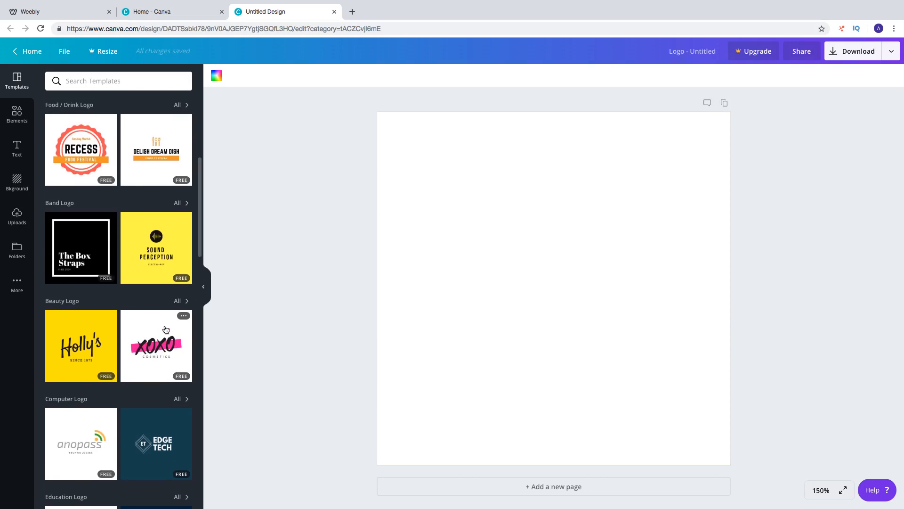
scroll(166, 329, down, 8)
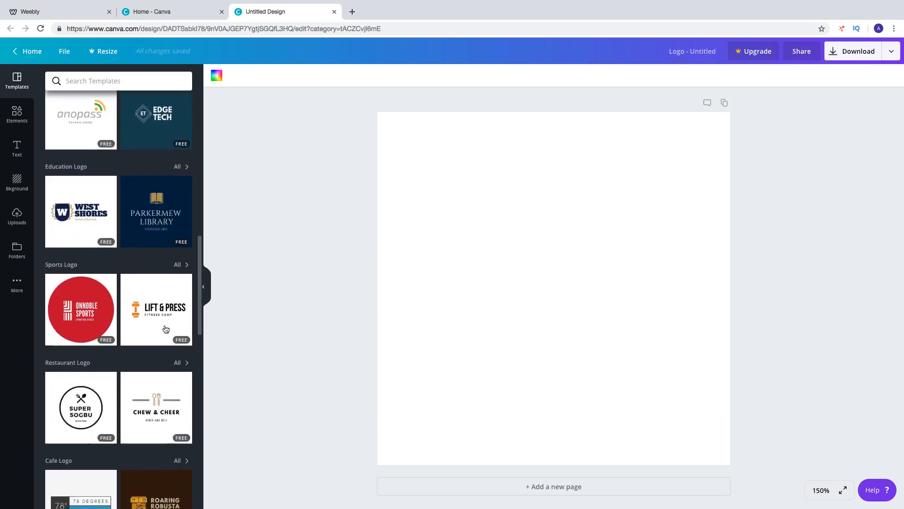
scroll(166, 329, down, 3)
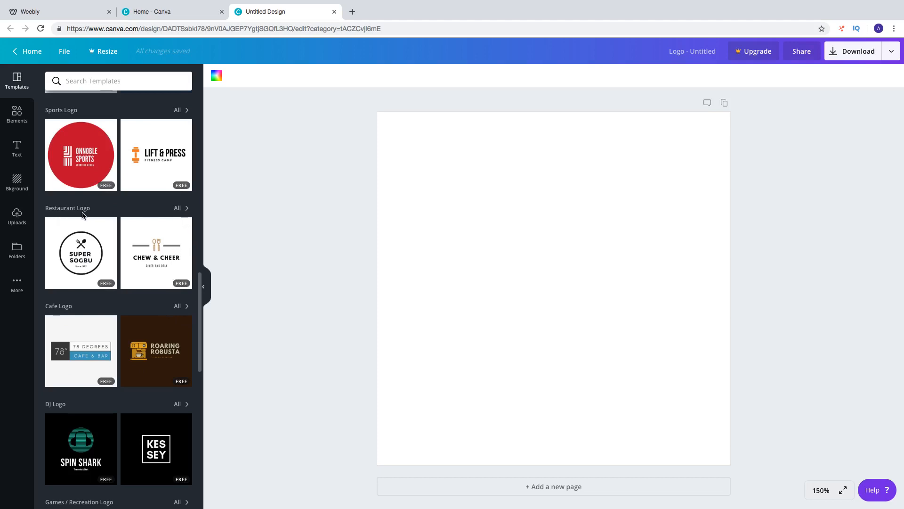
Show all Restaurant Logo templates and apply the dark green Barga Bistro template to the page
click(179, 209)
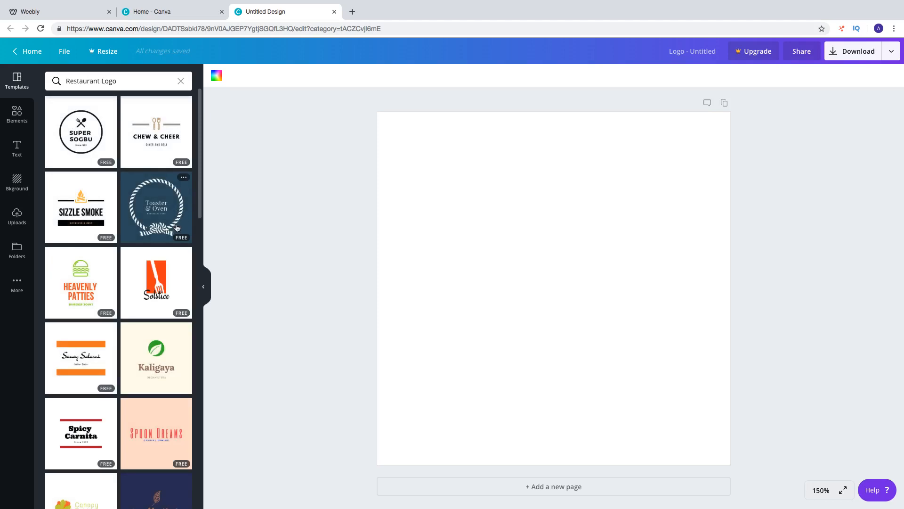
scroll(177, 227, down, 5)
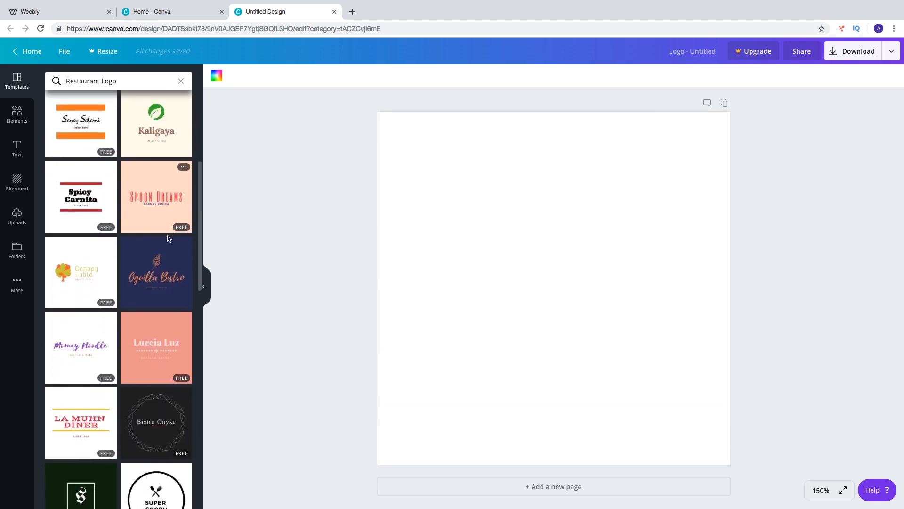
scroll(148, 263, down, 6)
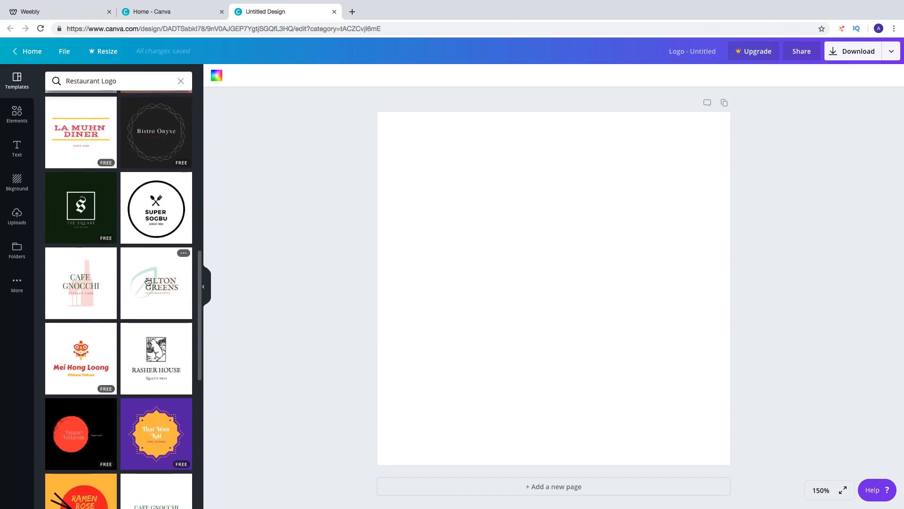
scroll(148, 281, down, 7)
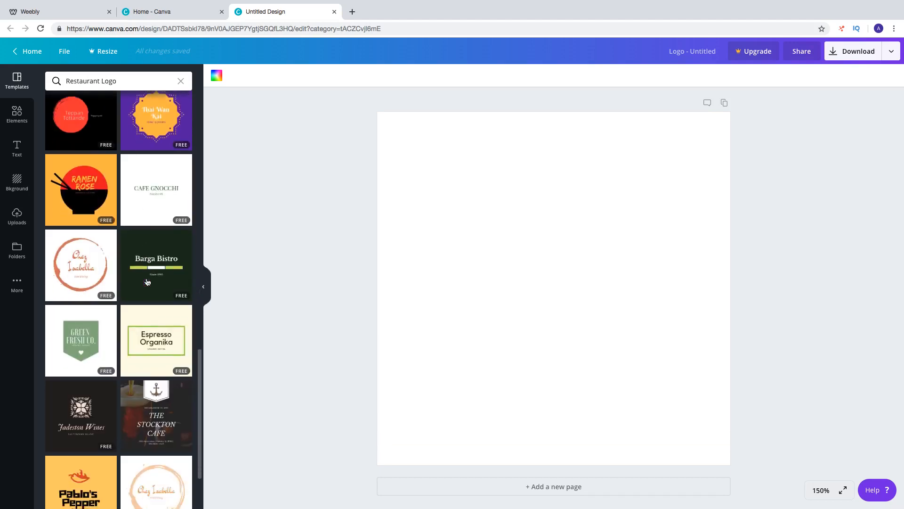
scroll(147, 282, down, 3)
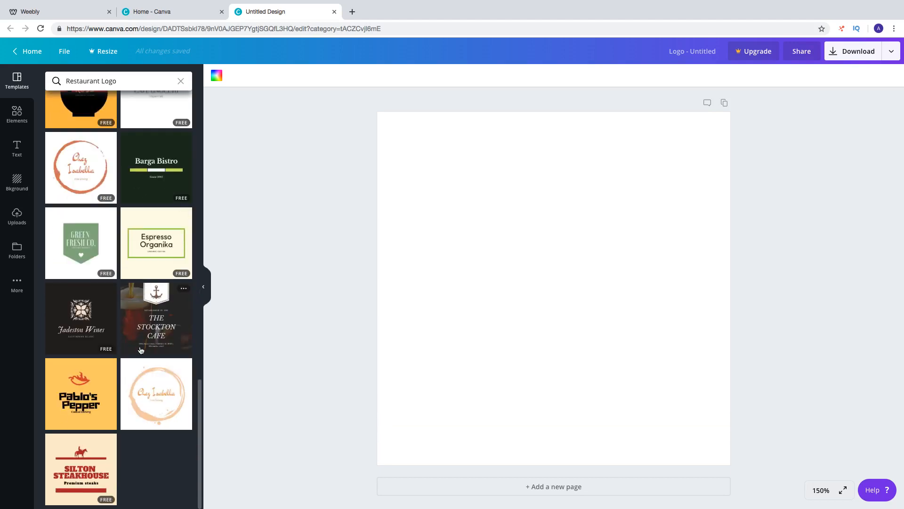
scroll(142, 353, up, 6)
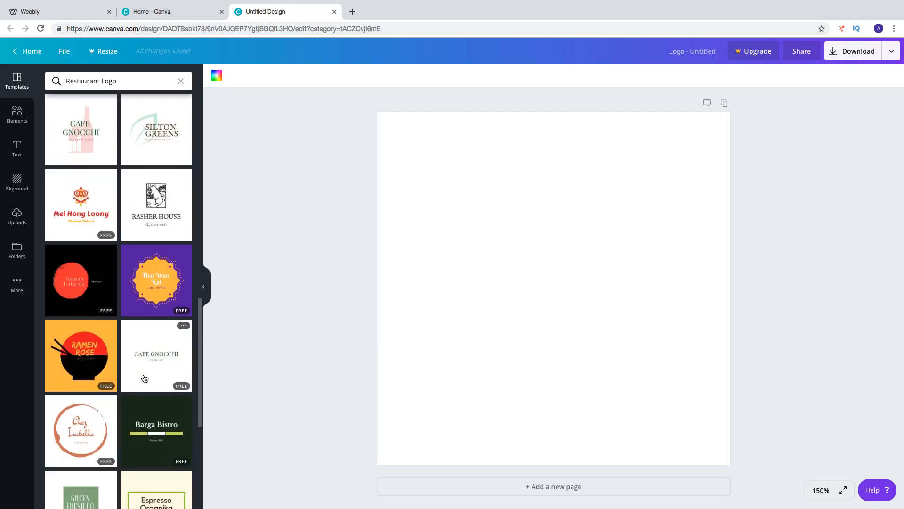
click(156, 435)
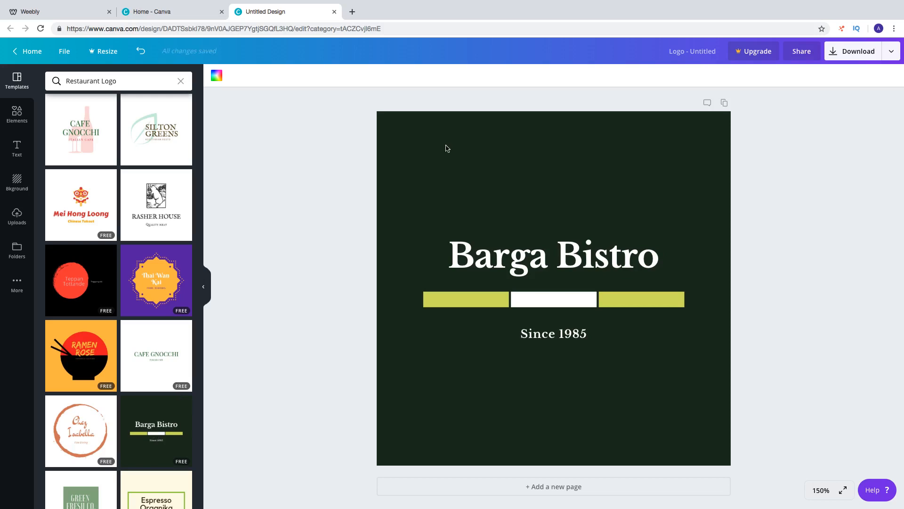
Change the logo's dark green background to white
click(496, 179)
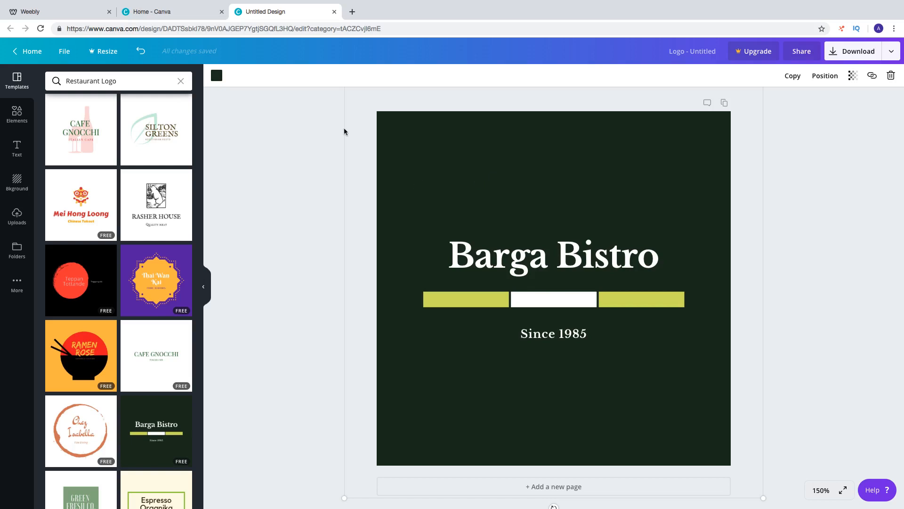
click(214, 77)
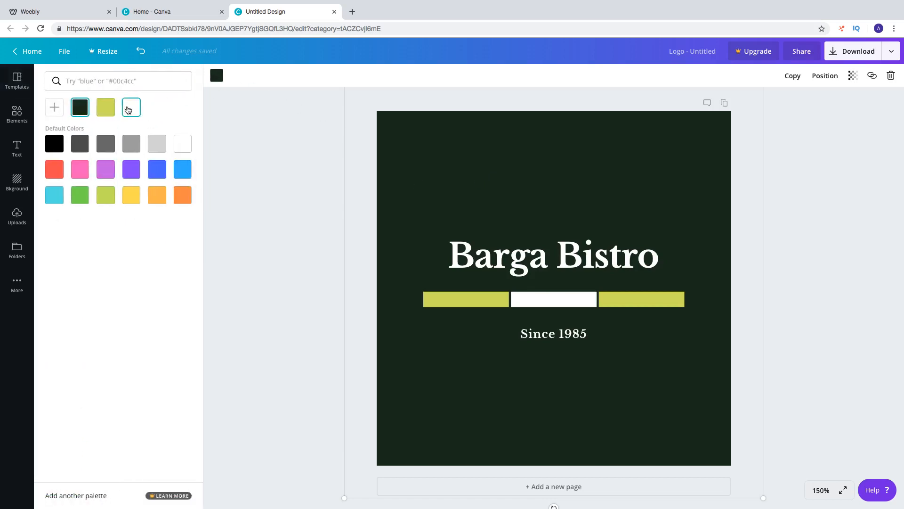
click(189, 146)
Set the text colour of the Barga Bistro heading to black
click(473, 262)
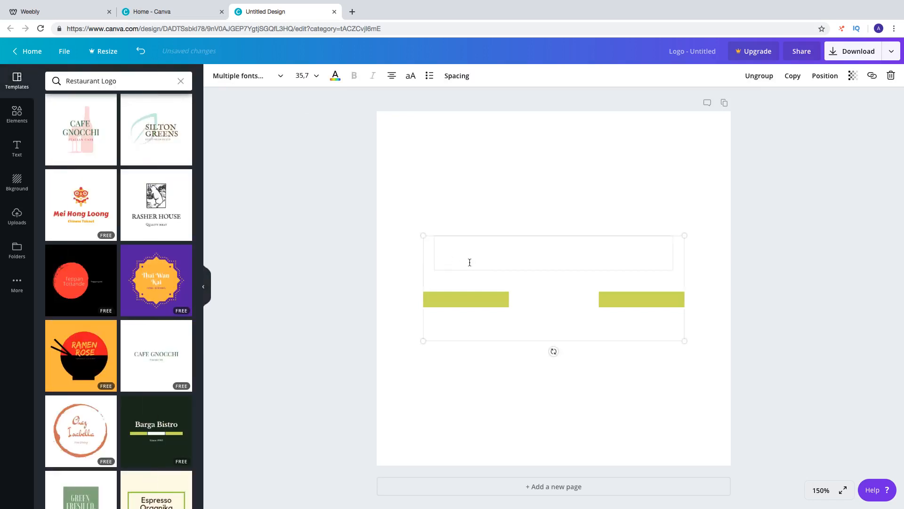
click(263, 78)
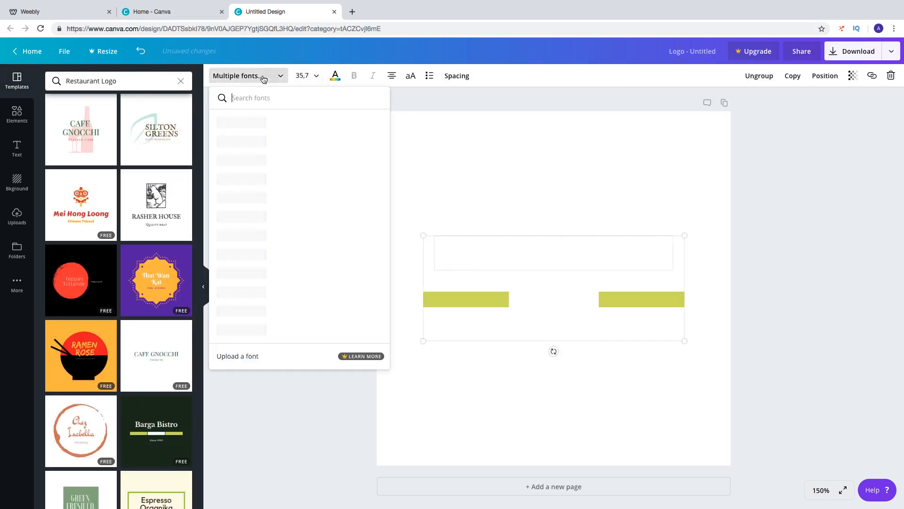
click(335, 79)
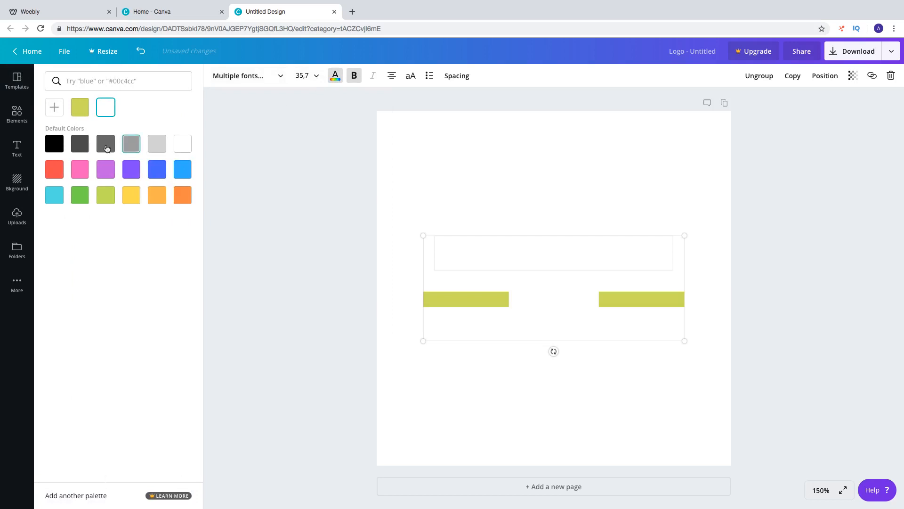
click(54, 143)
click(330, 254)
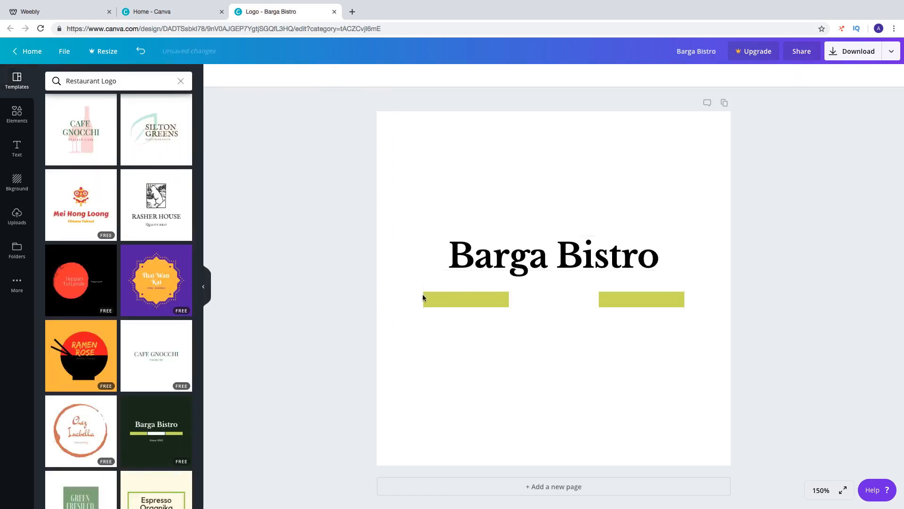
Recolour the three bars under the heading: red for the left, blue for the middle and green for the right
click(497, 298)
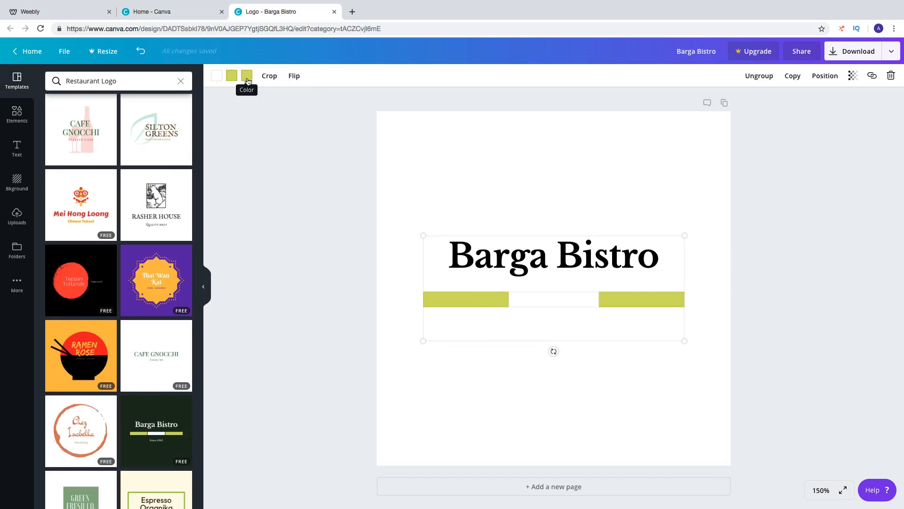
click(251, 81)
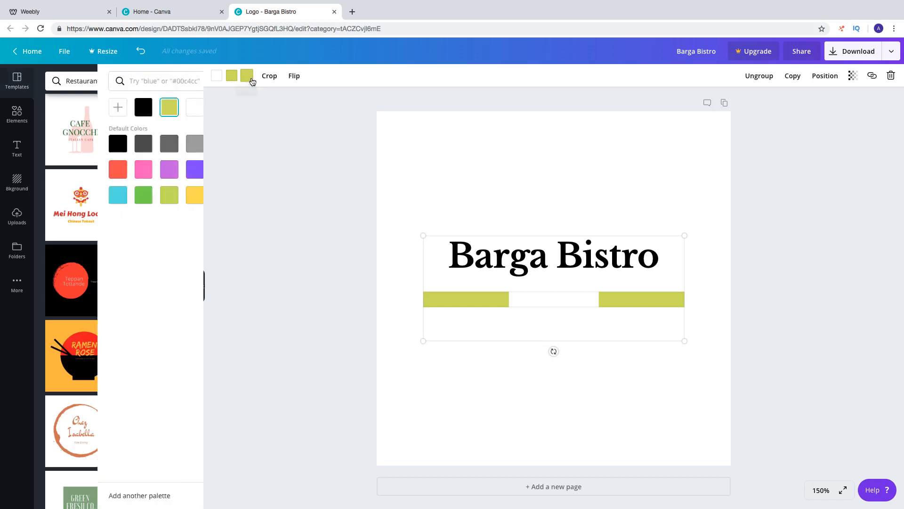
click(54, 169)
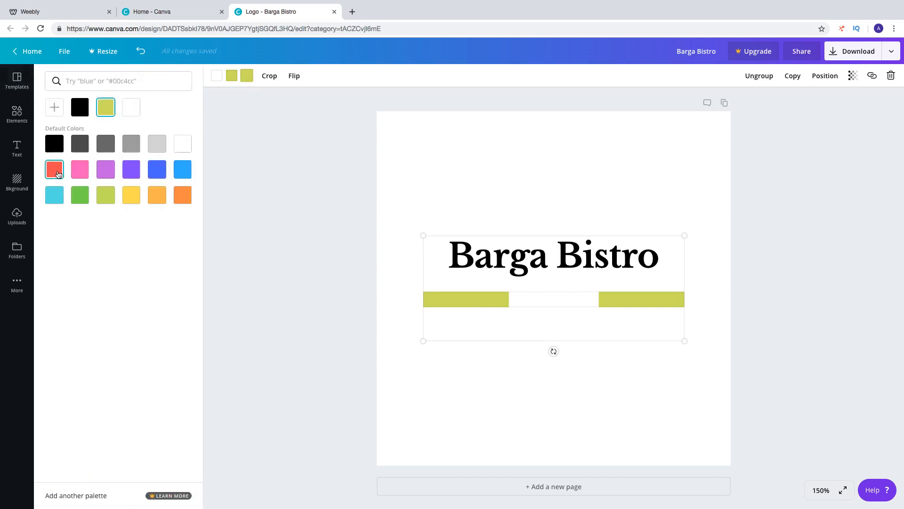
click(216, 77)
click(182, 170)
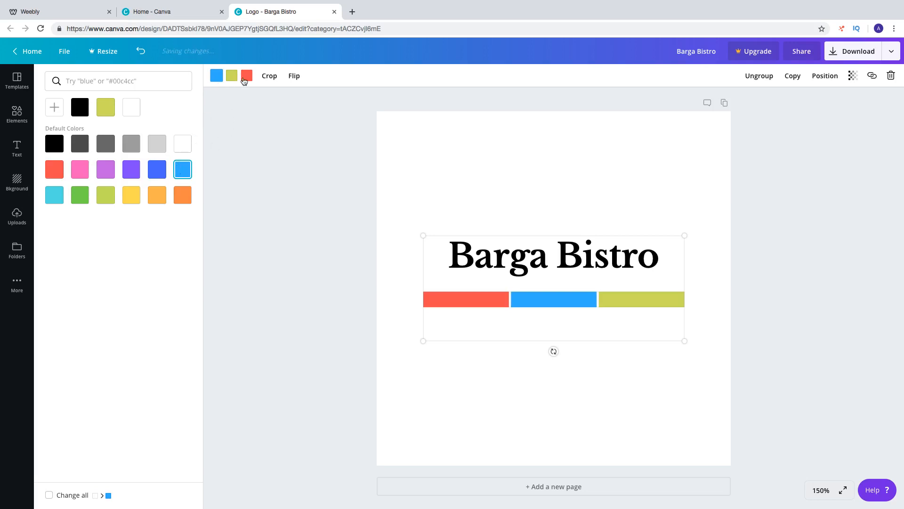
click(243, 76)
click(231, 76)
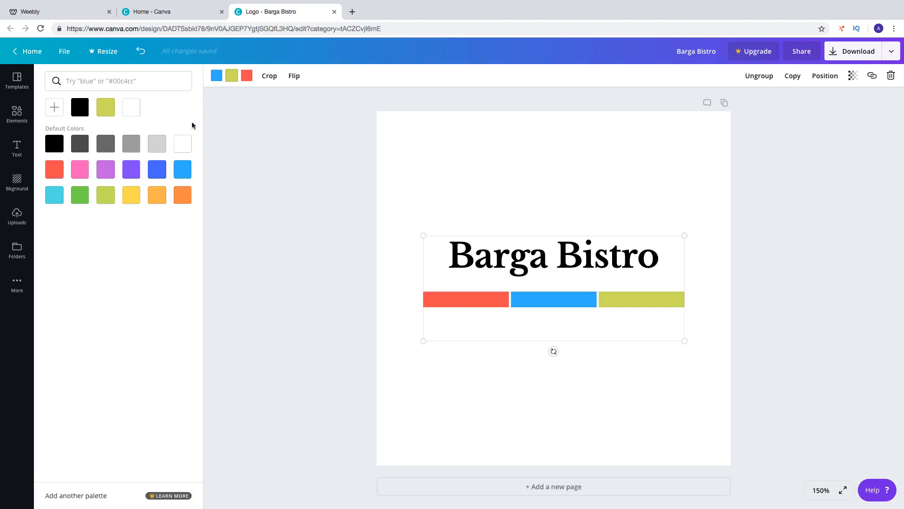
click(87, 202)
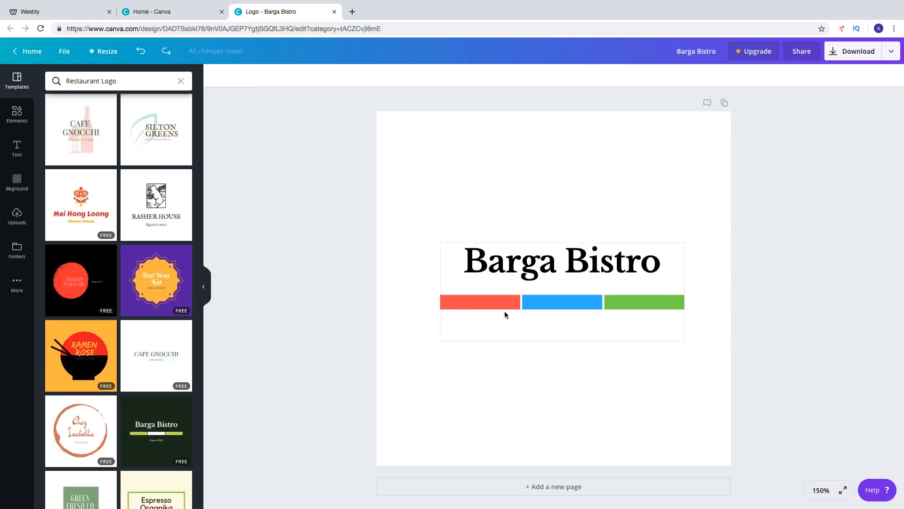
Replace the Barga Bistro heading text with "Vegan Restaurant"
click(660, 266)
key(BackSpace)
key(BackSpace)
key(BackSpace)
key(BackSpace)
key(BackSpace)
key(BackSpace)
key(BackSpace)
key(BackSpace)
key(BackSpace)
key(BackSpace)
key(BackSpace)
key(BackSpace)
text(Vega)
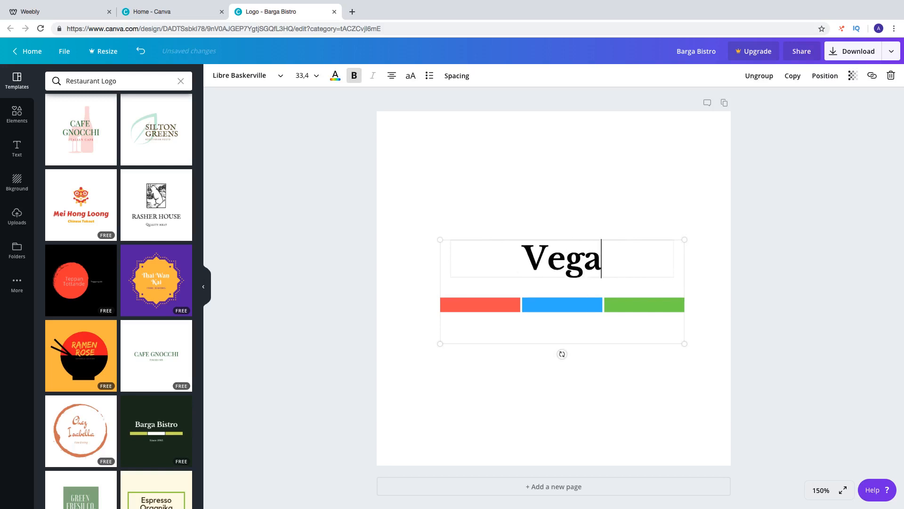
text(n R)
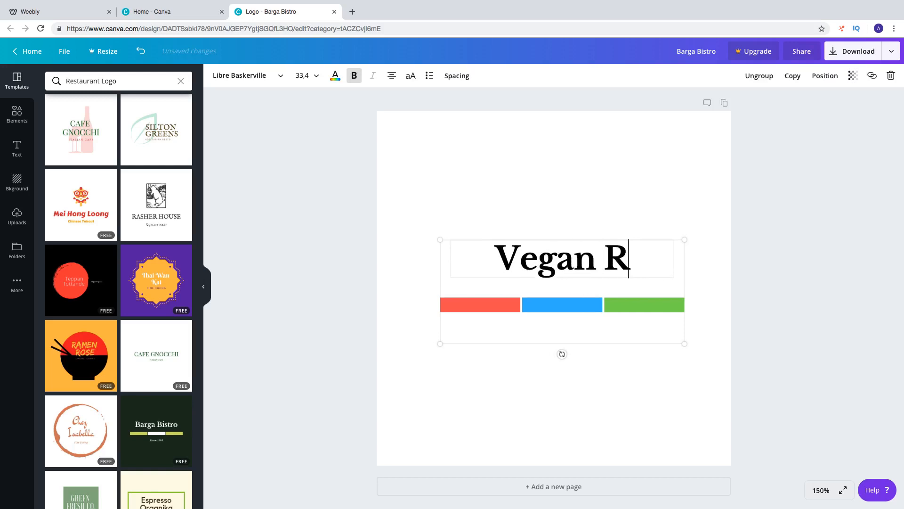
text(estaurant)
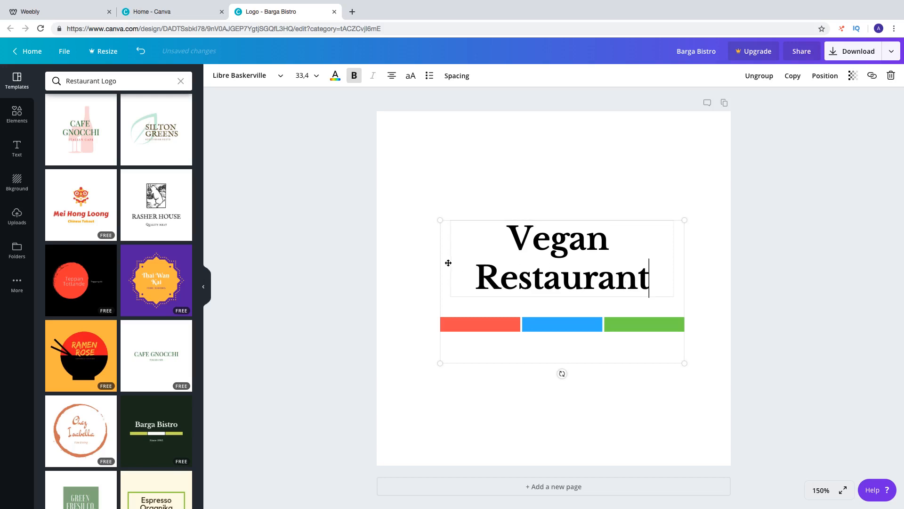
Enlarge the grouped heading and coloured bars until the heading's font size is about 41.1
drag(438, 219, 410, 203)
drag(684, 202, 715, 197)
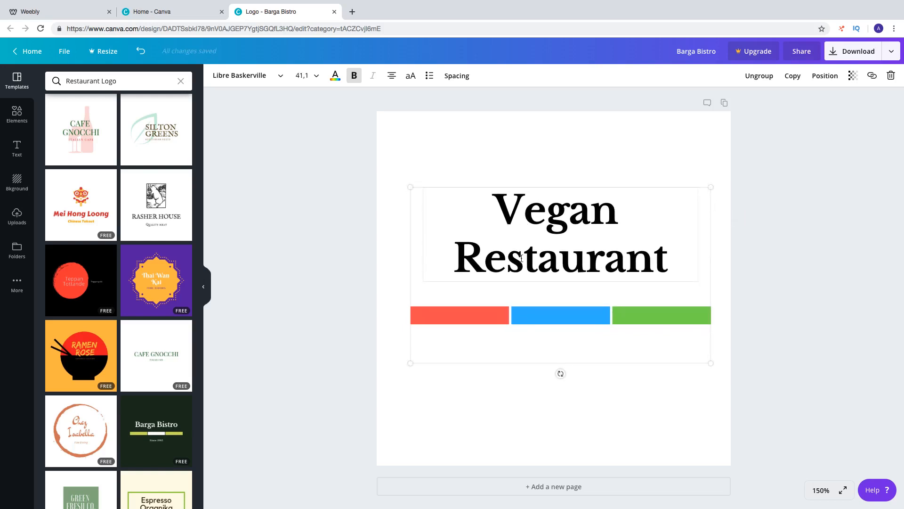
Set the font of the Vegan Restaurant heading to AC Compacta
drag(501, 218, 666, 269)
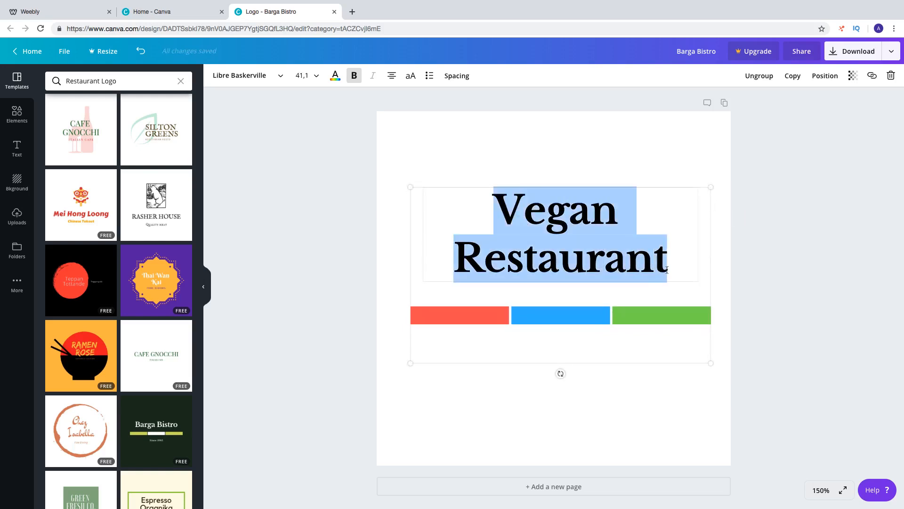
click(230, 76)
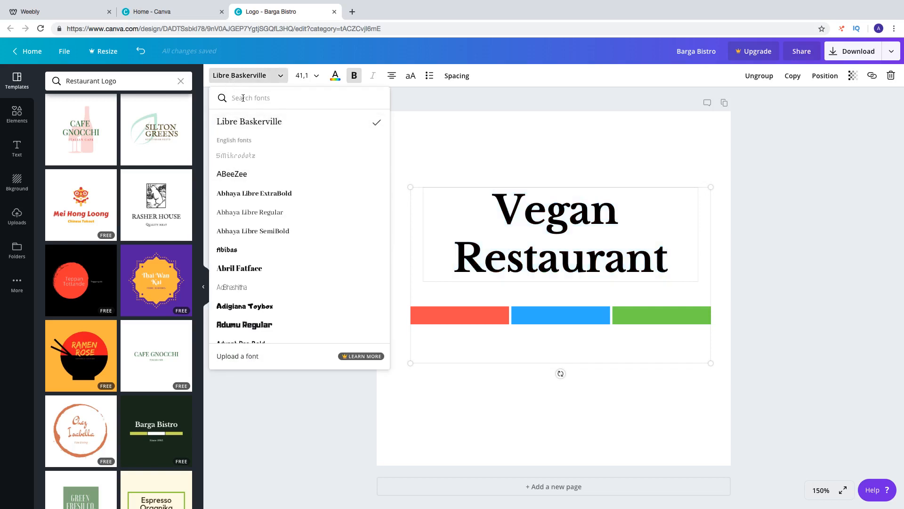
text(A)
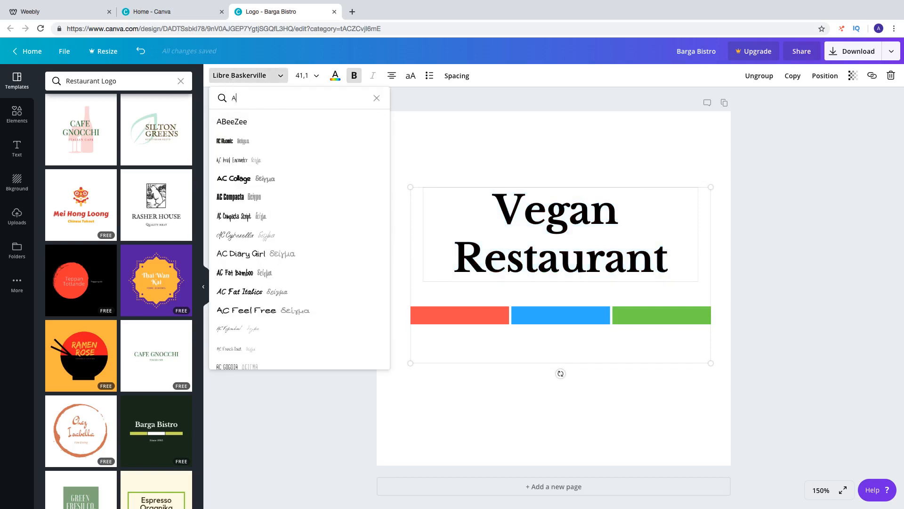
click(242, 196)
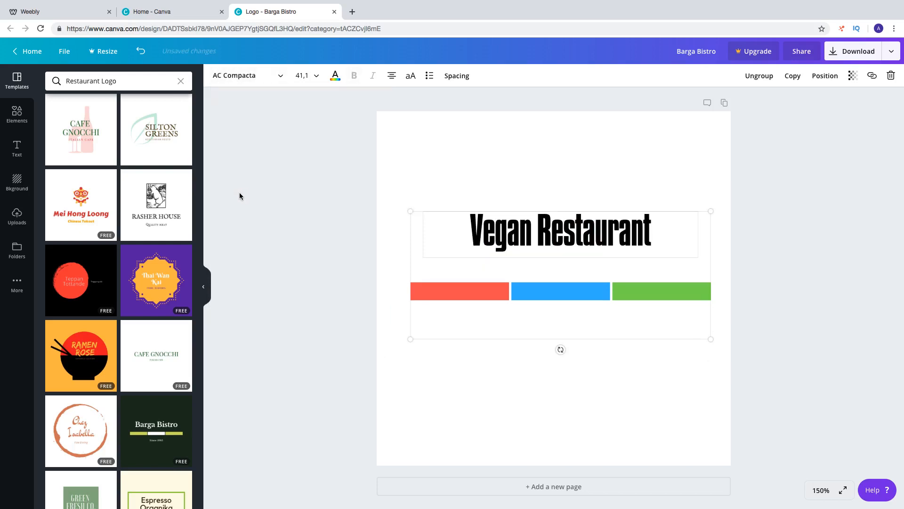
Centre the logo group on the page and, after ungrouping it, move the coloured bars up directly beneath the heading
drag(469, 292, 462, 304)
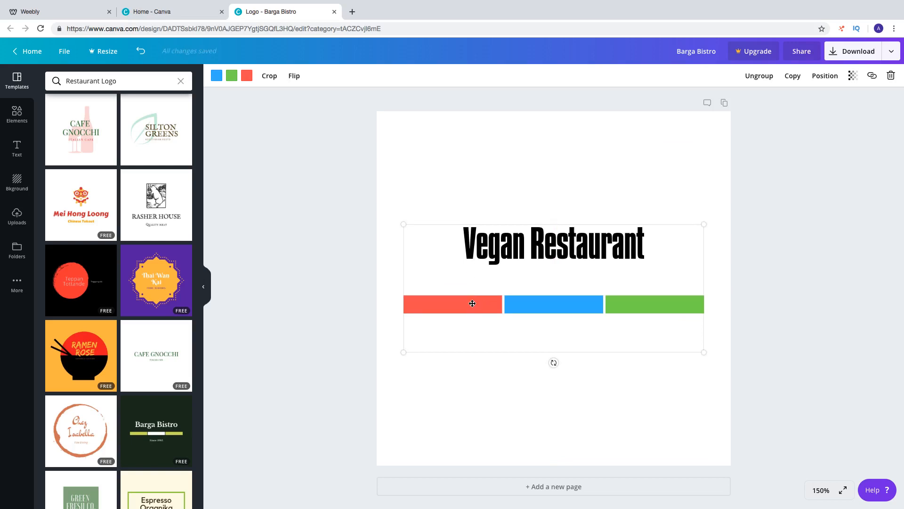
click(754, 77)
drag(438, 303, 438, 301)
click(547, 280)
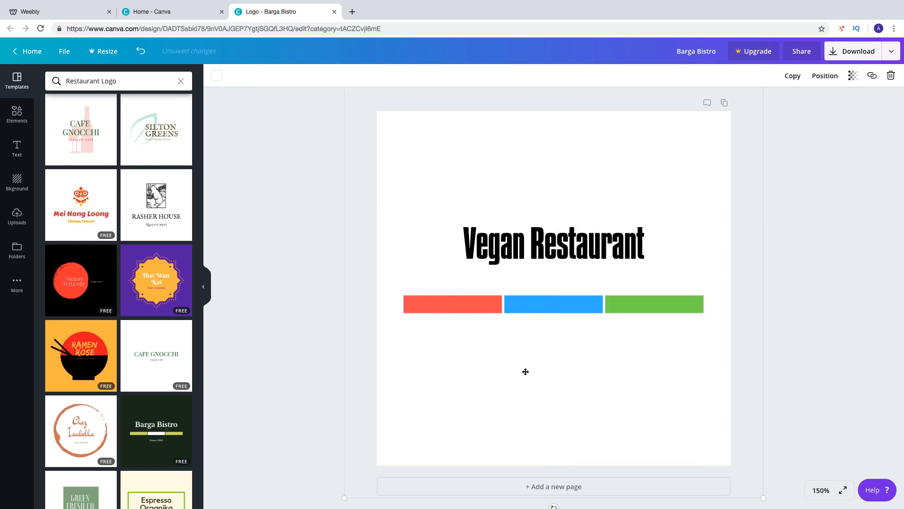
drag(523, 307, 521, 280)
Try font sizes 56 and 64 on the Vegan Restaurant heading and settle on 60
click(516, 245)
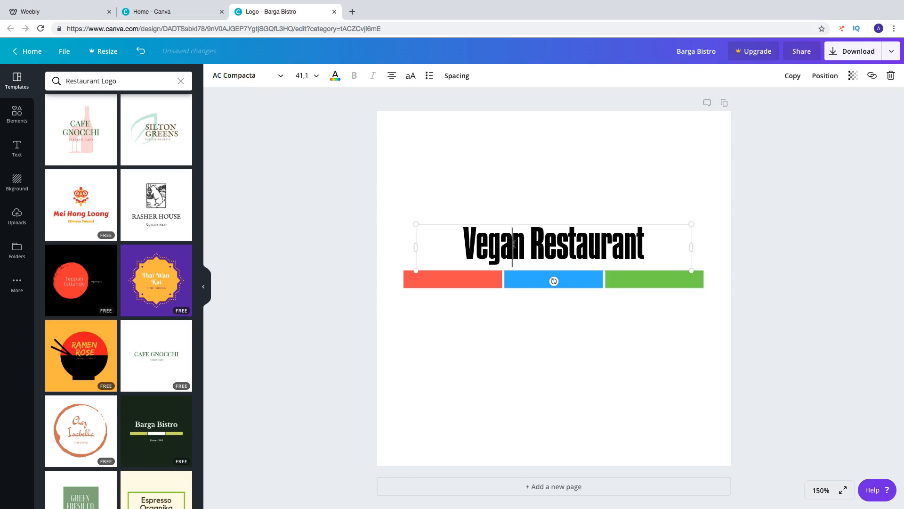
click(307, 77)
scroll(324, 214, down, 1)
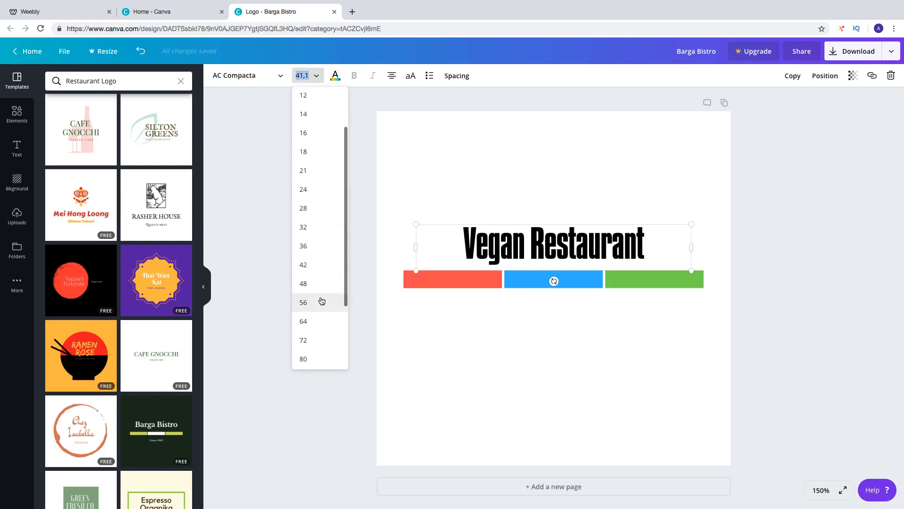
click(320, 304)
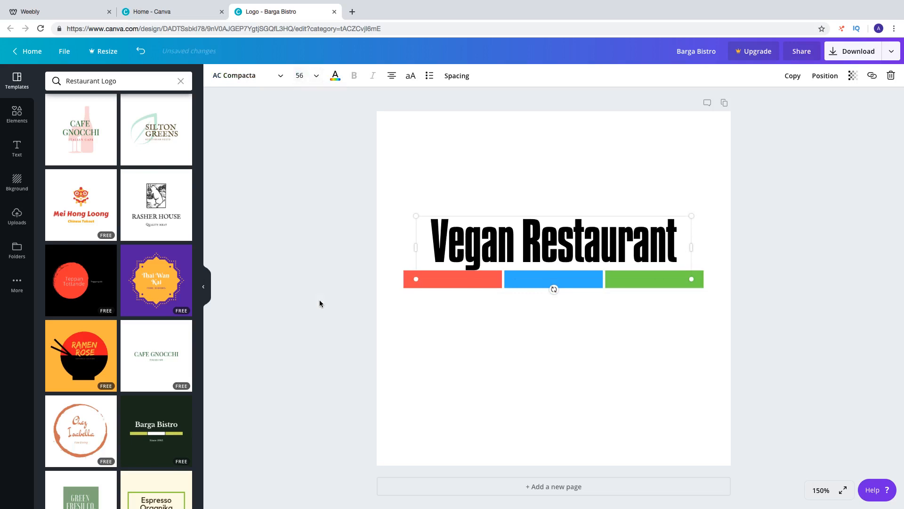
click(313, 76)
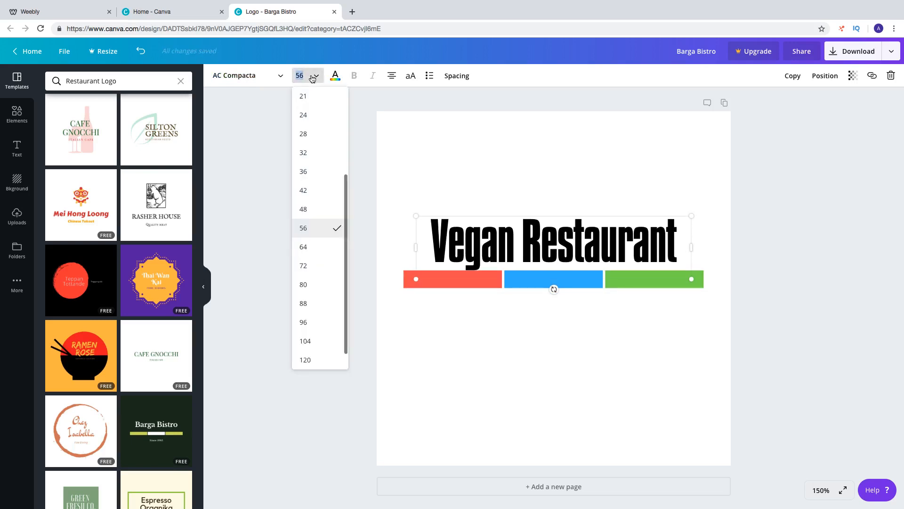
click(319, 247)
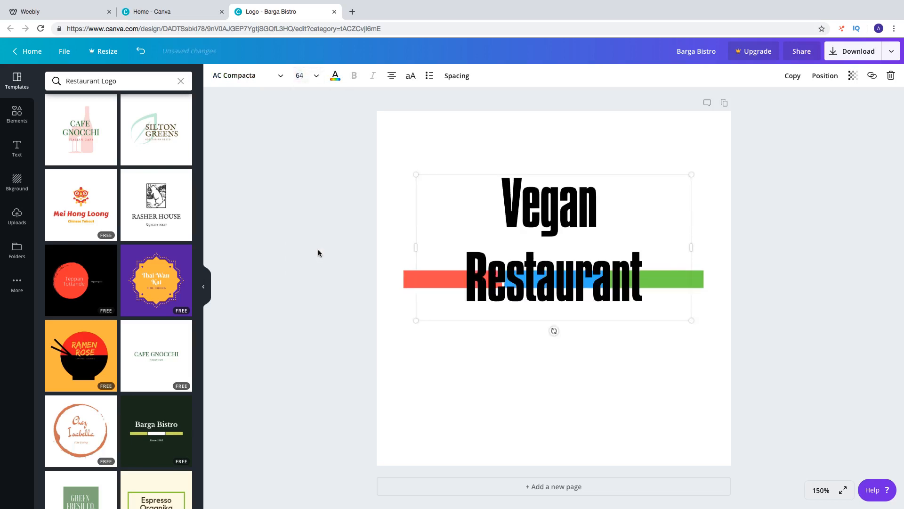
click(303, 75)
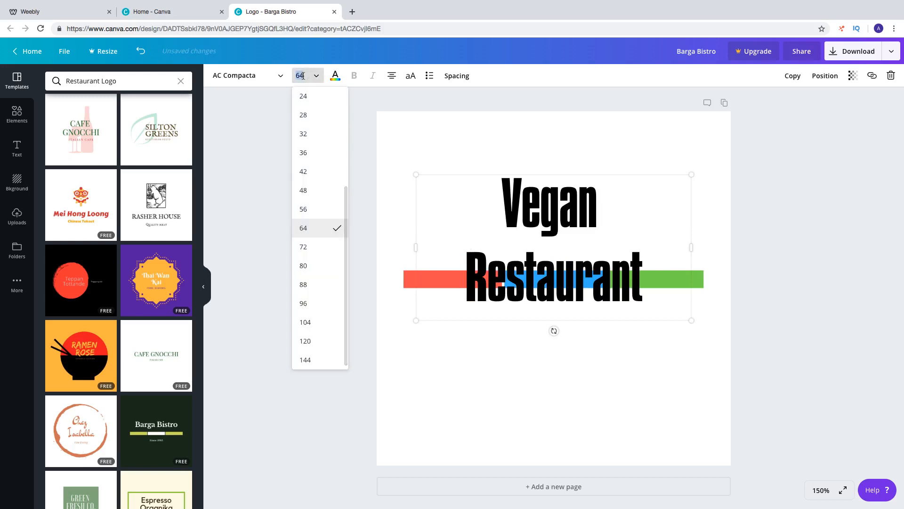
text(60)
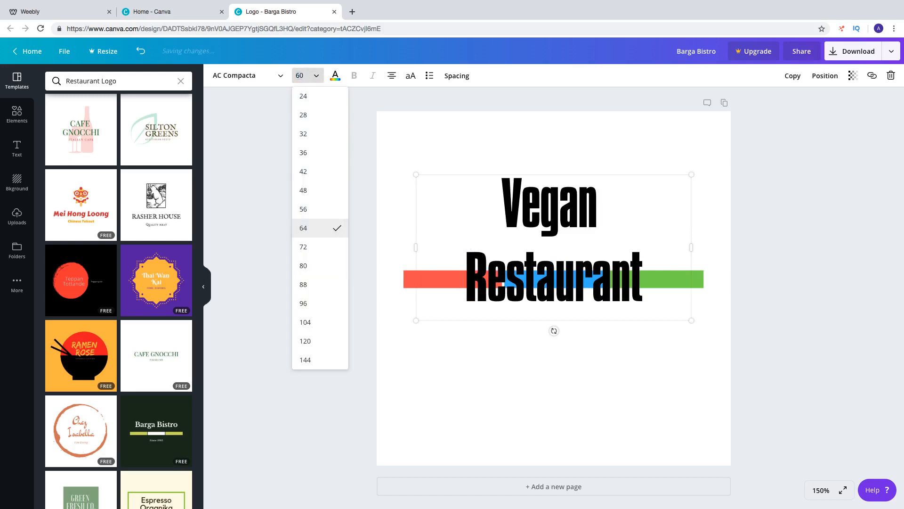
key(Return)
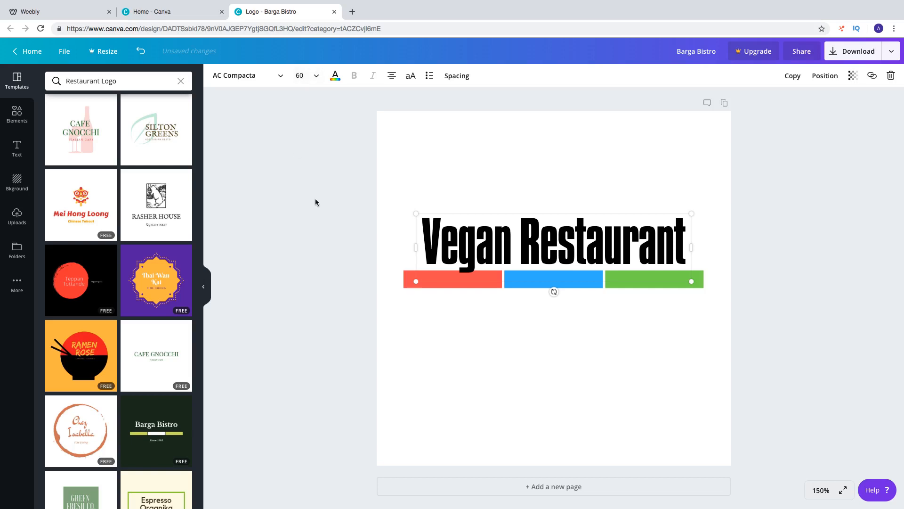
Nudge the coloured bars slightly down so they clear the enlarged heading, and deselect them
click(342, 241)
click(504, 278)
drag(504, 277, 505, 283)
click(363, 329)
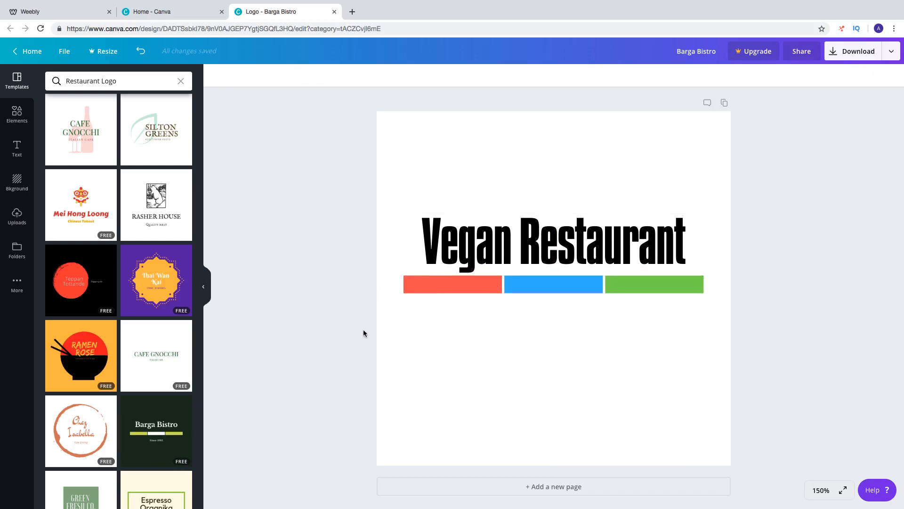
scroll(118, 373, down, 2)
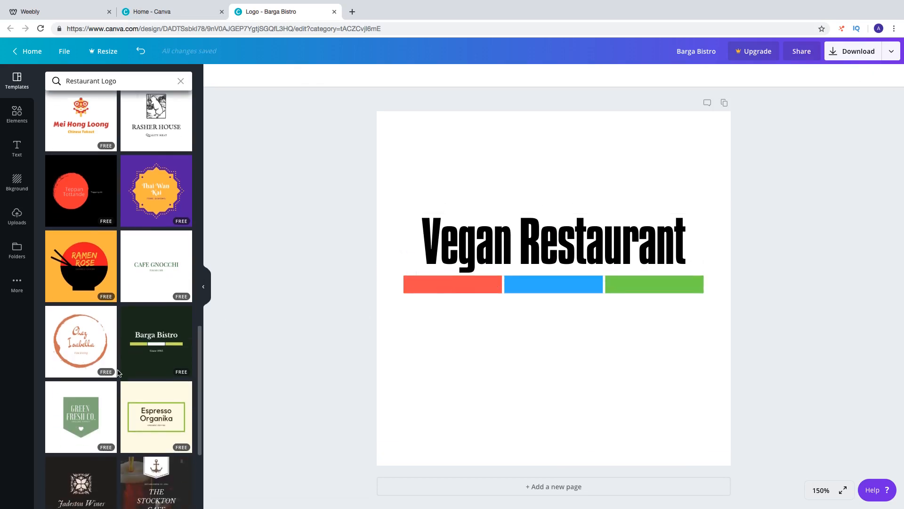
scroll(117, 373, up, 10)
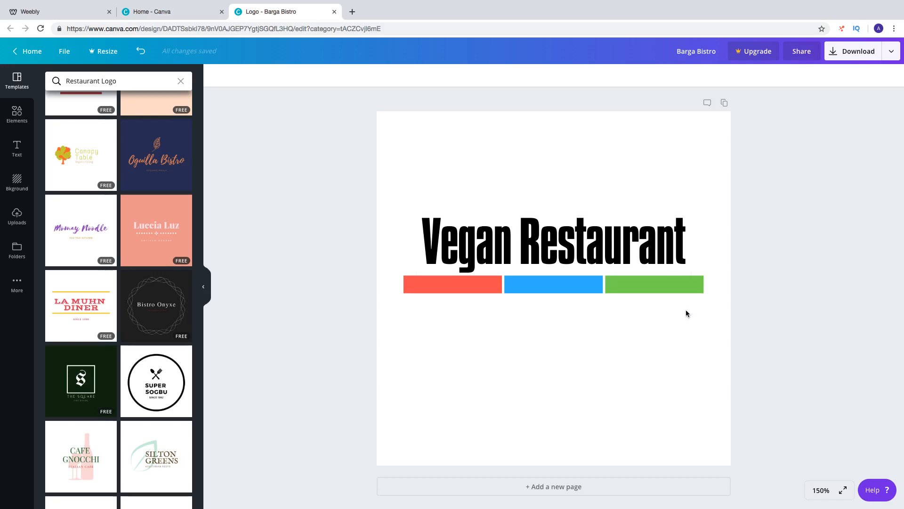
Download the finished logo design as a PNG file
click(841, 58)
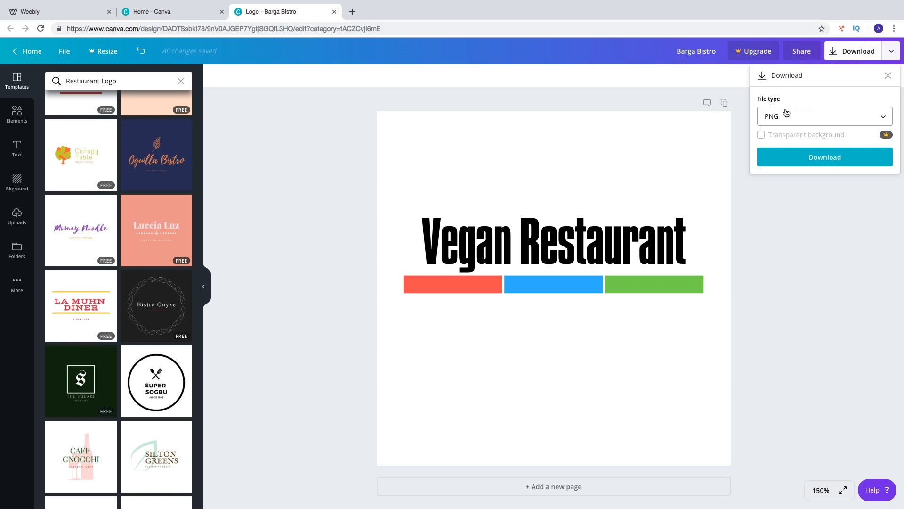
click(810, 157)
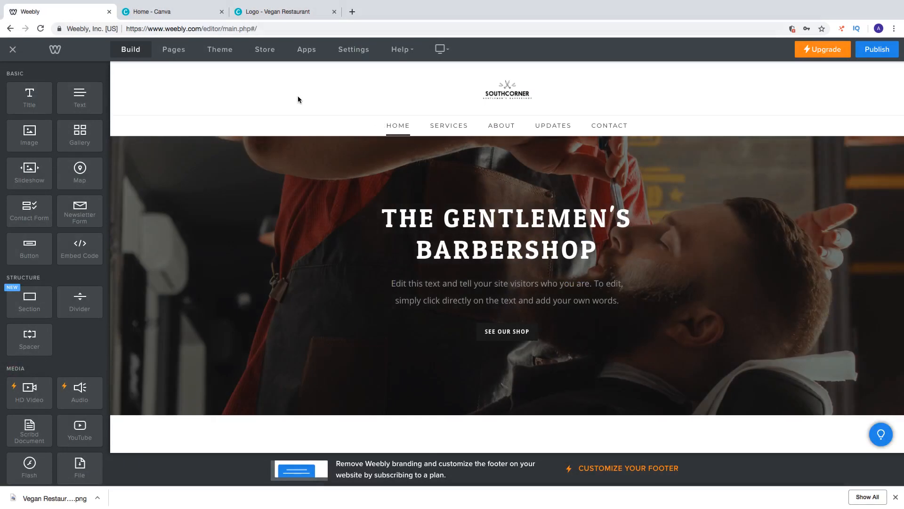
In the Weebly editor, turn off the Southcorner header logo and show the site title as text instead
click(505, 96)
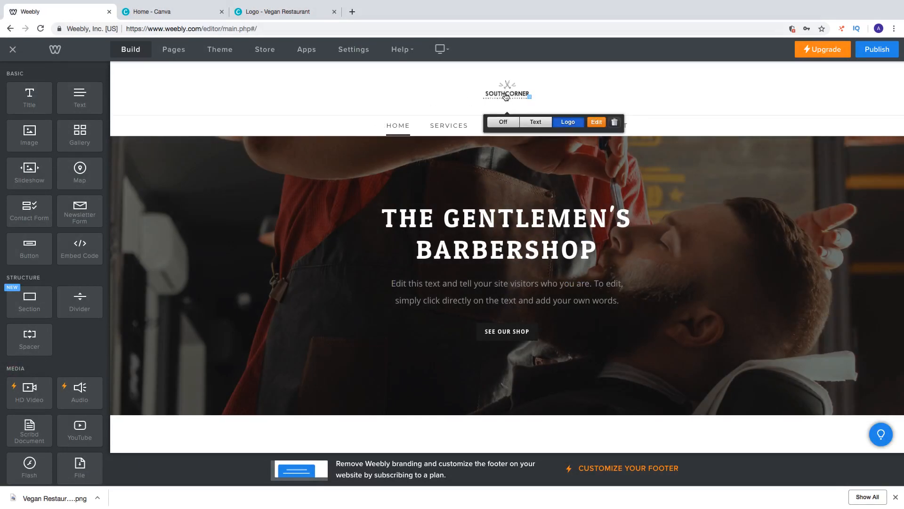
click(502, 123)
click(502, 80)
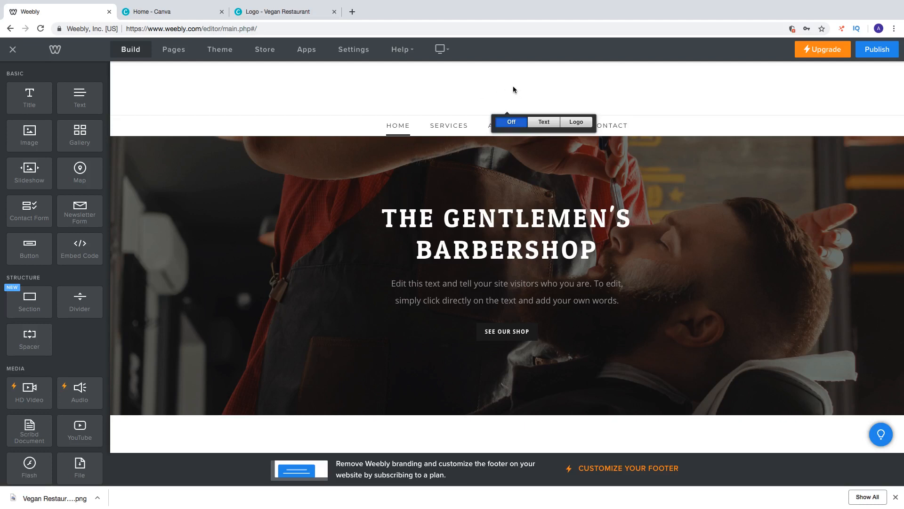
click(542, 123)
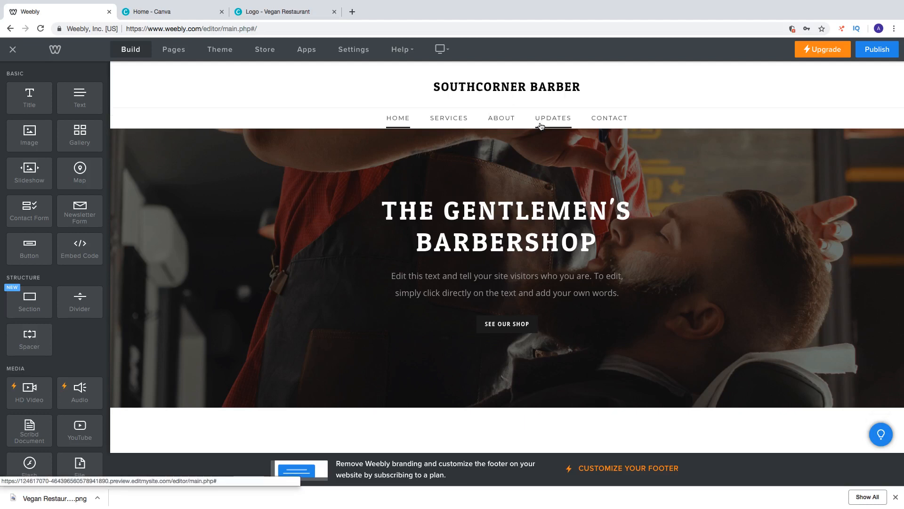
Replace the site title text in the header with "VEGAN RESTAURANT"
click(508, 86)
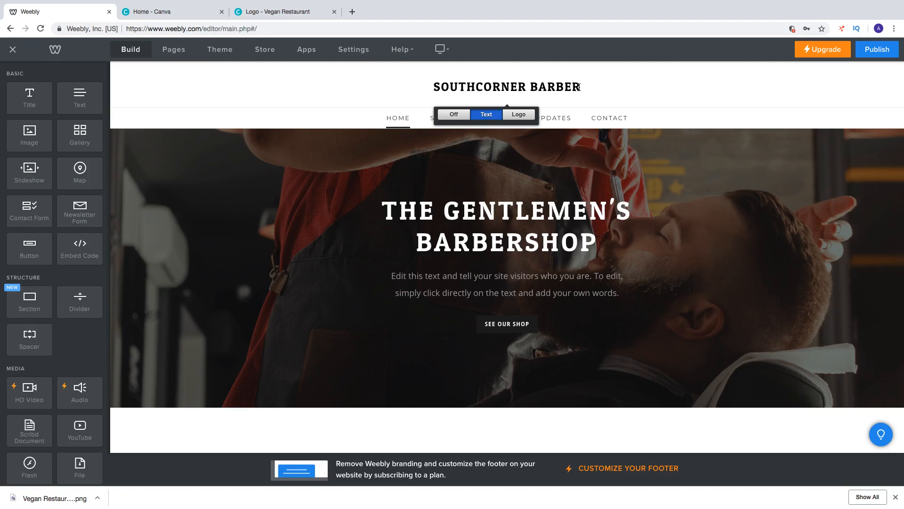
key(BackSpace)
key(BackSpace)
key(BackSpace)
key(BackSpace)
key(BackSpace)
key(BackSpace)
key(BackSpace)
key(BackSpace)
key(BackSpace)
key(BackSpace)
key(BackSpace)
key(BackSpace)
key(BackSpace)
key(BackSpace)
key(BackSpace)
key(BackSpace)
key(BackSpace)
key(BackSpace)
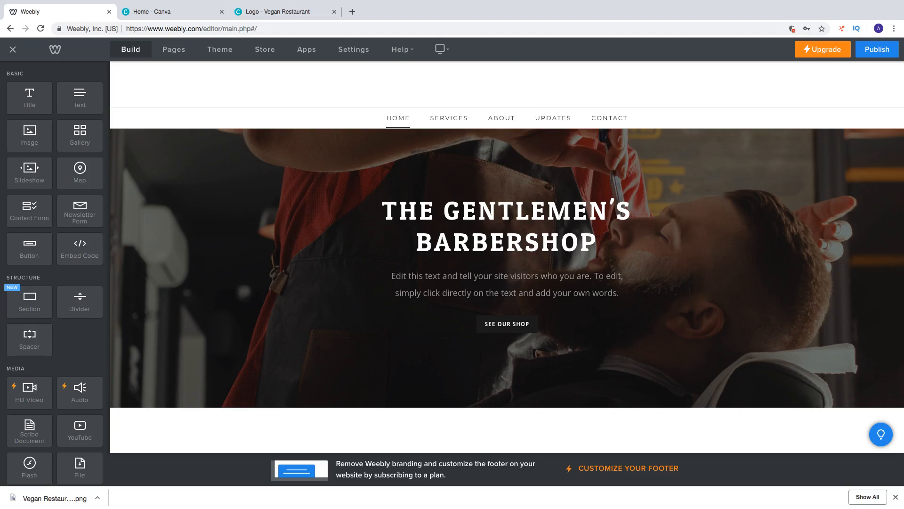
text(VEGAN RESTAURANT)
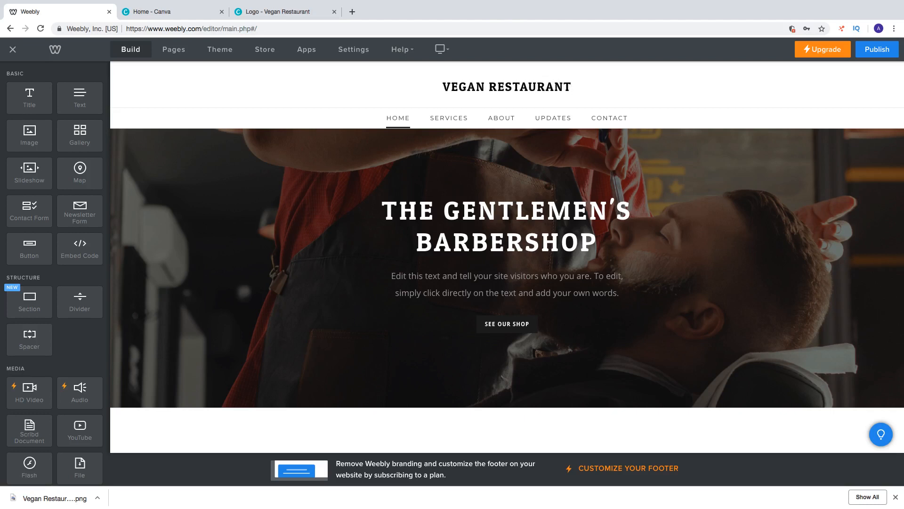
Switch the site header back to its logo and remove the Southcorner logo image
mouse_move(507, 98)
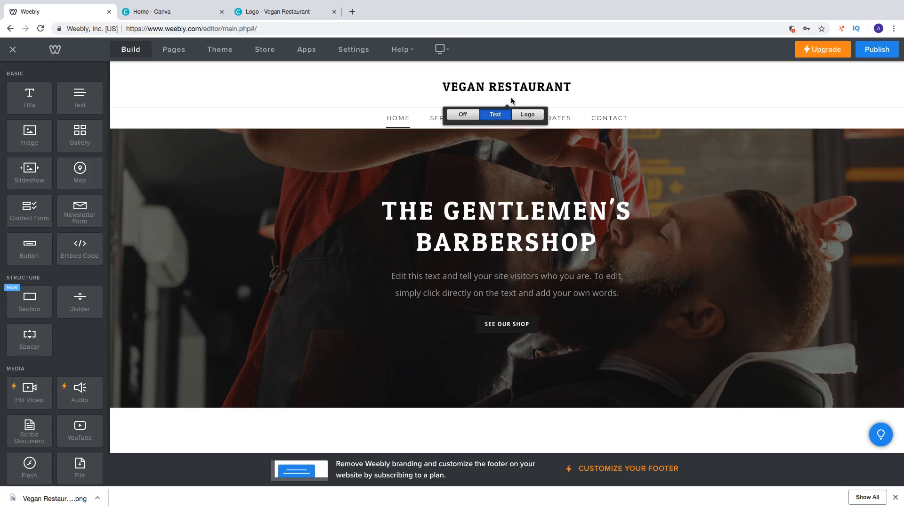
click(518, 115)
mouse_move(517, 116)
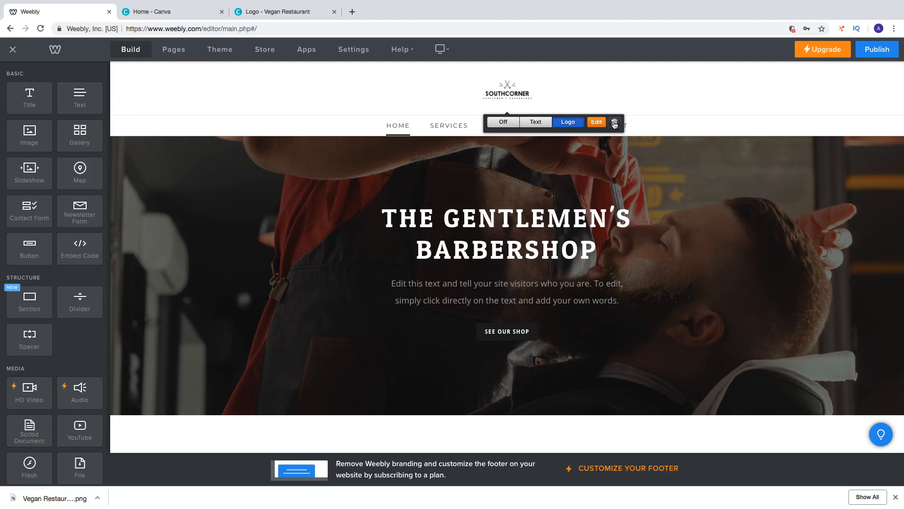
click(615, 124)
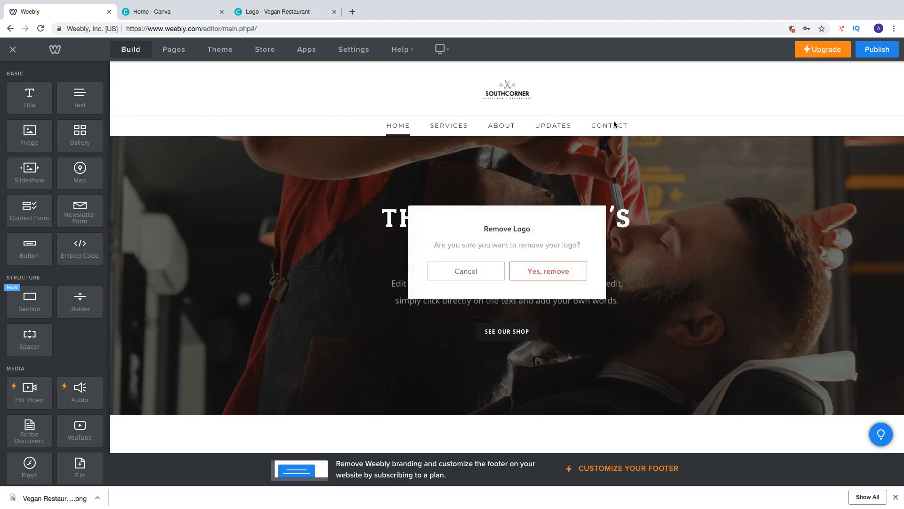
click(544, 275)
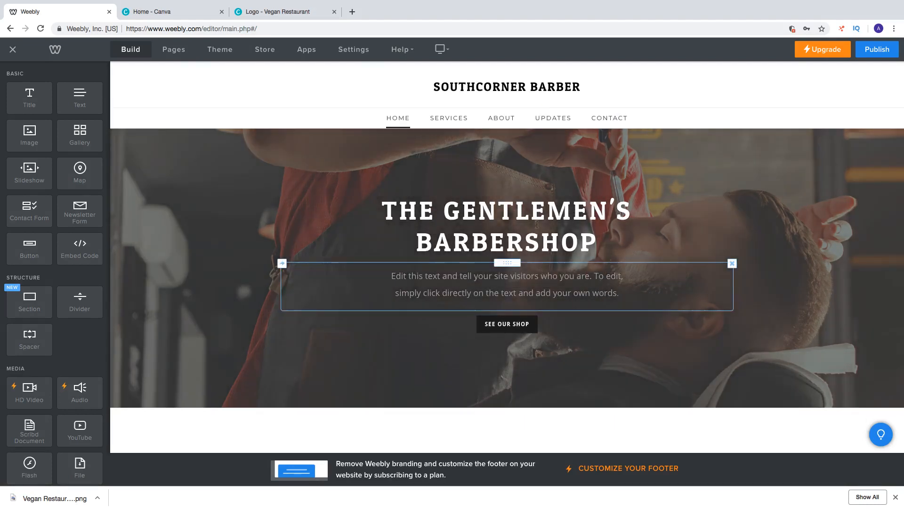
Switch the header title to a logo and upload Barga Bistro.png from the Downloads folder
mouse_move(510, 88)
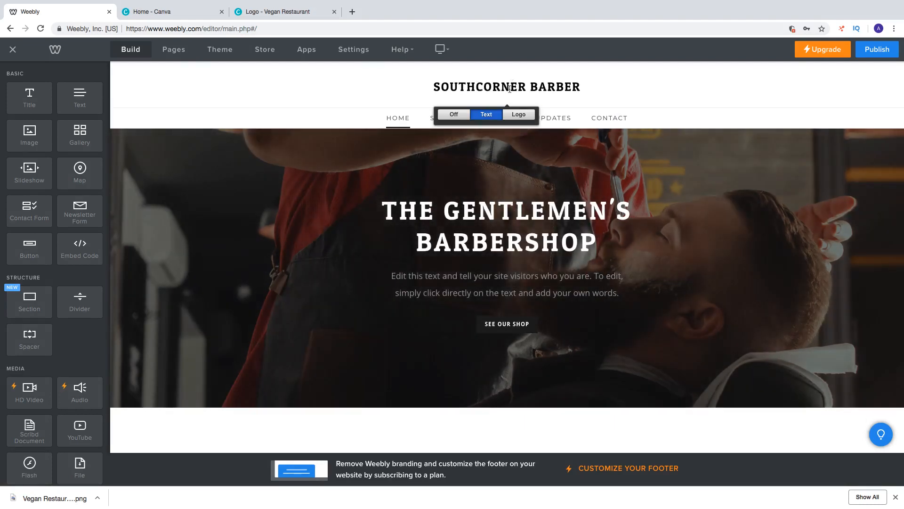
click(517, 115)
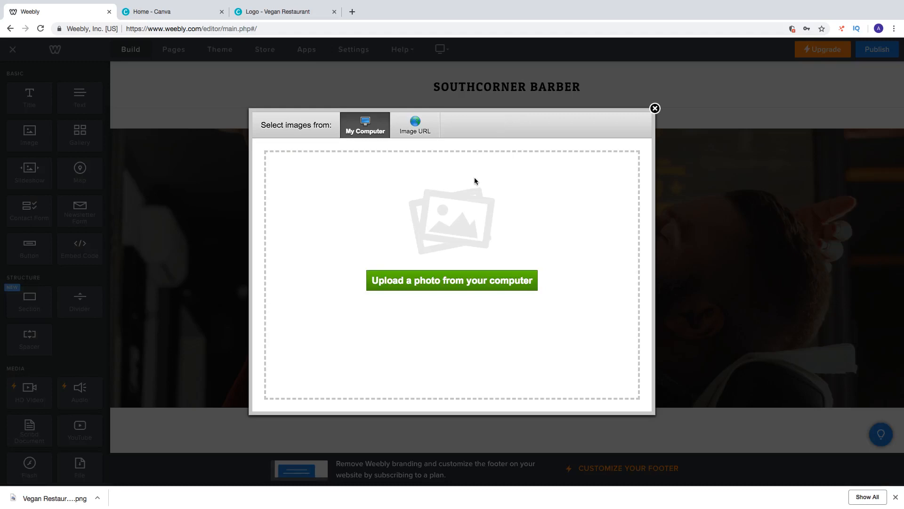
click(427, 281)
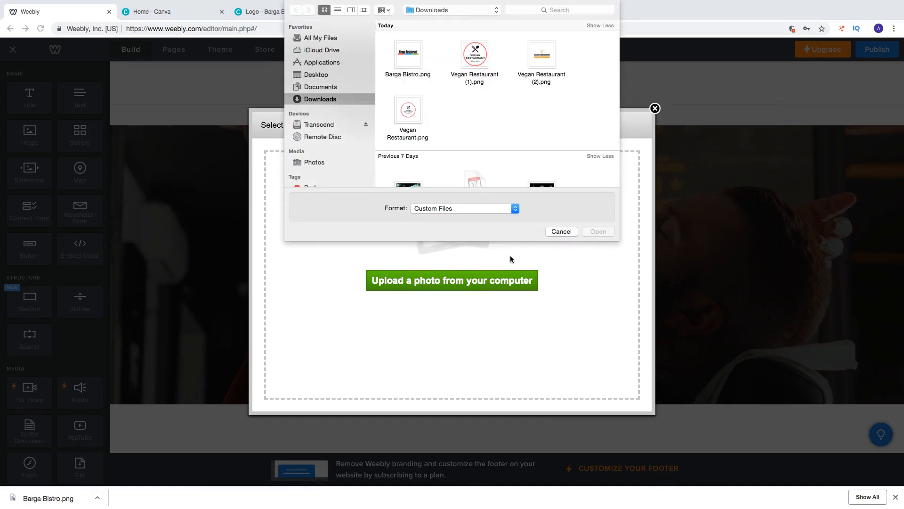
click(405, 75)
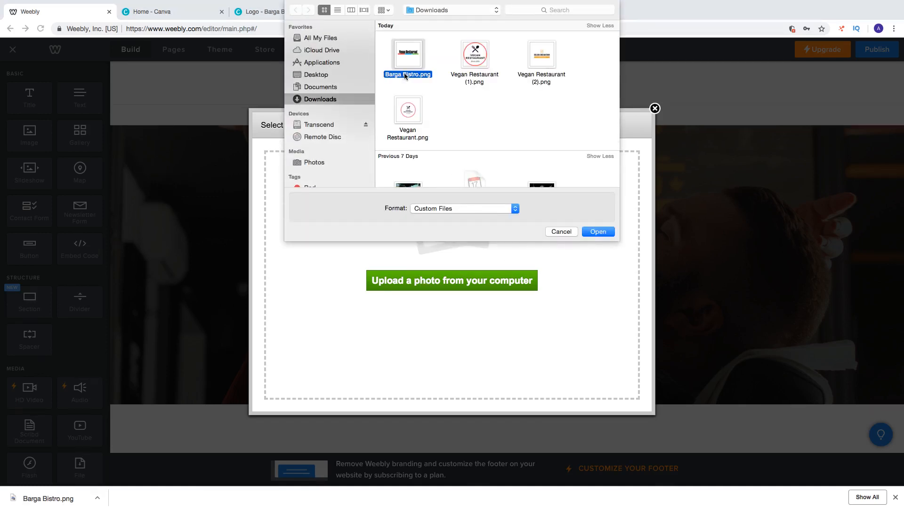
click(598, 231)
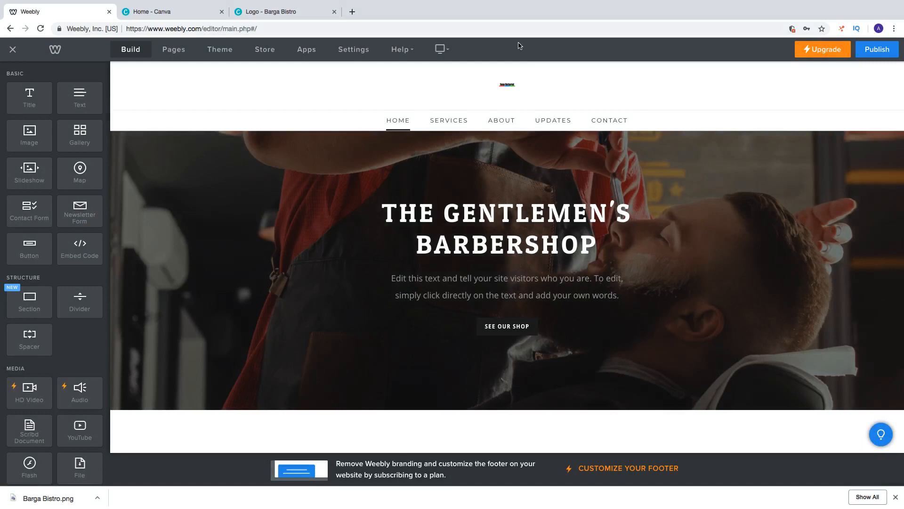
Try to enlarge the header logo, and crop its image to about 427×92 around the Vegan Restaurant text and coloured bars, saving the crop
click(507, 88)
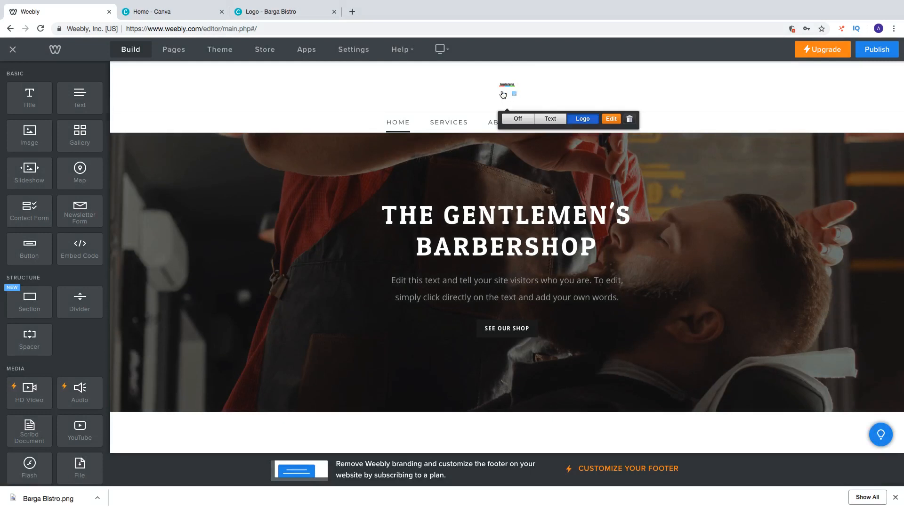
mouse_move(516, 94)
mouse_down()
mouse_move(508, 89)
mouse_move(527, 101)
mouse_up()
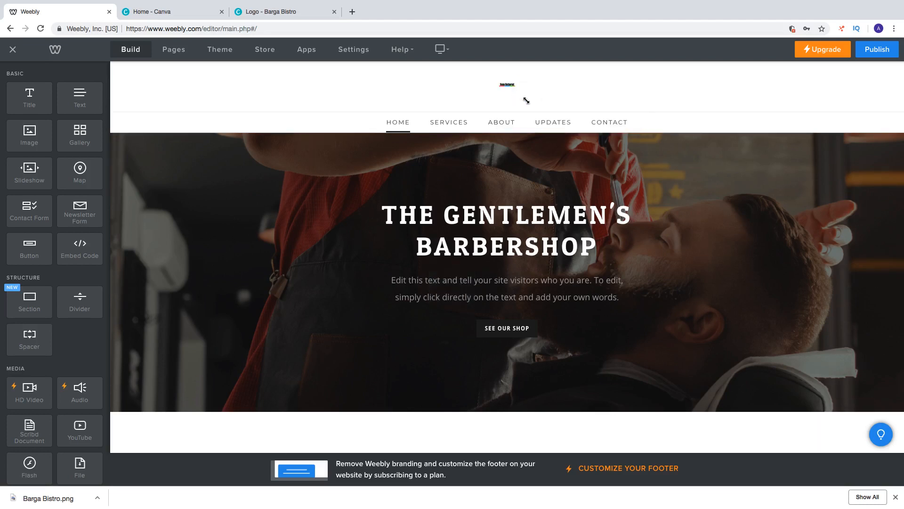
click(508, 90)
mouse_move(499, 85)
click(604, 120)
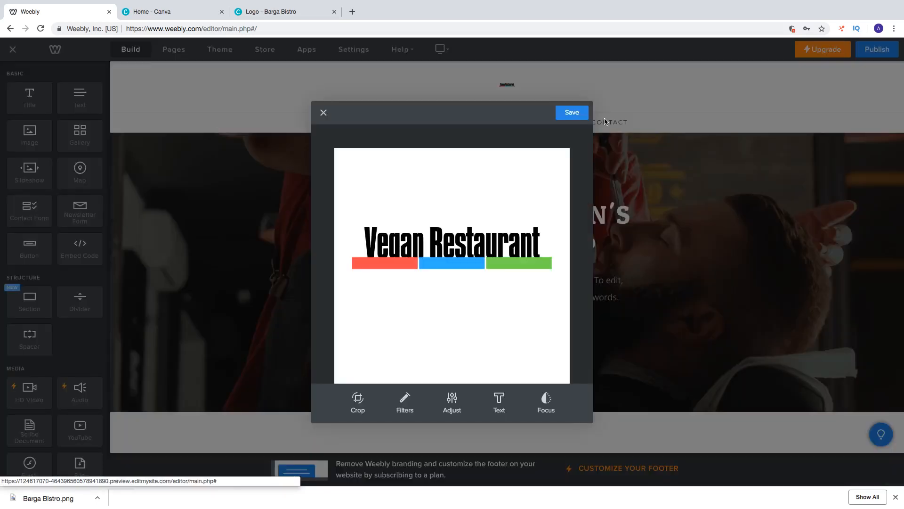
click(359, 402)
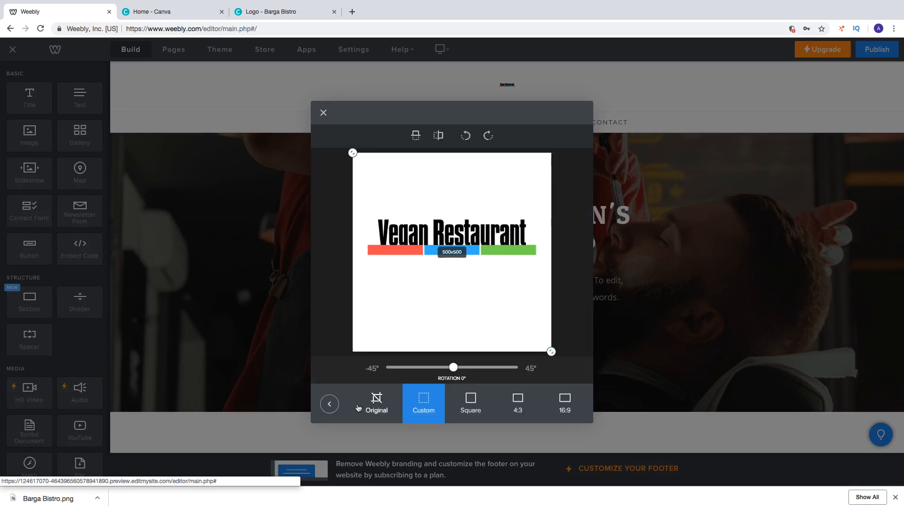
drag(355, 157, 368, 222)
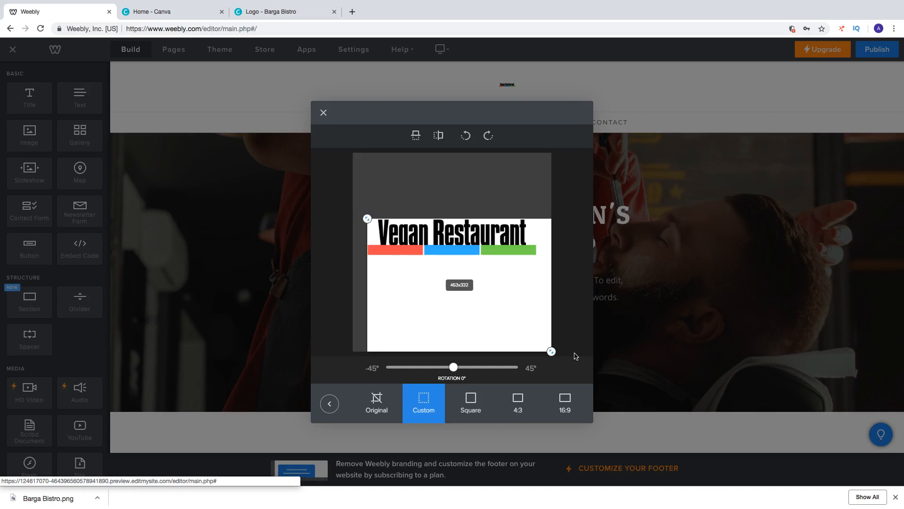
drag(551, 352, 541, 260)
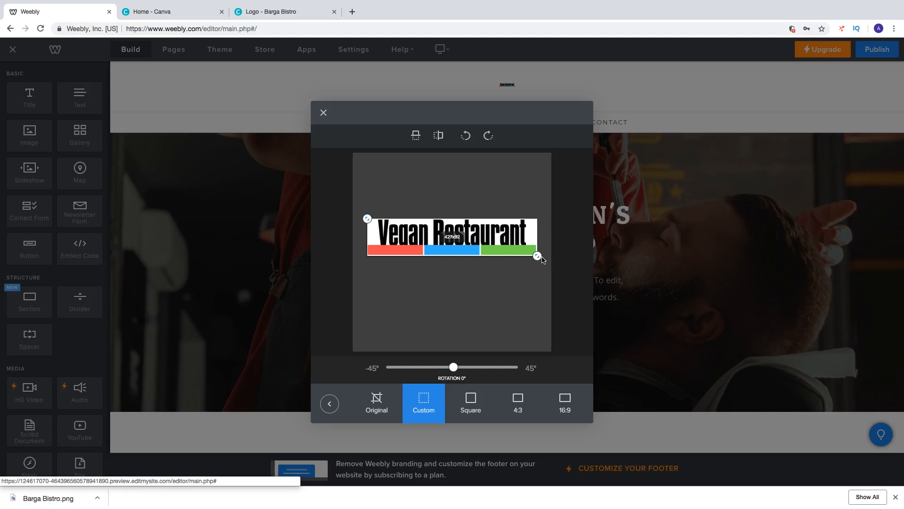
click(329, 404)
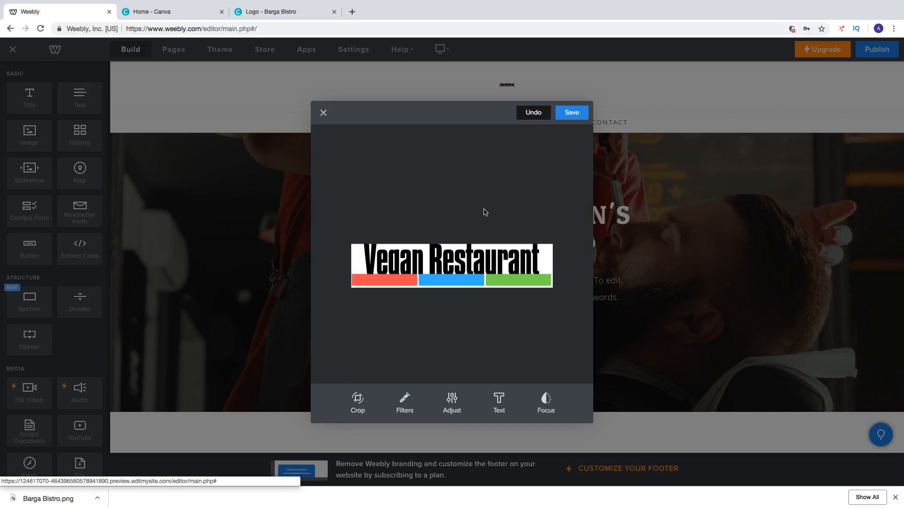
click(571, 115)
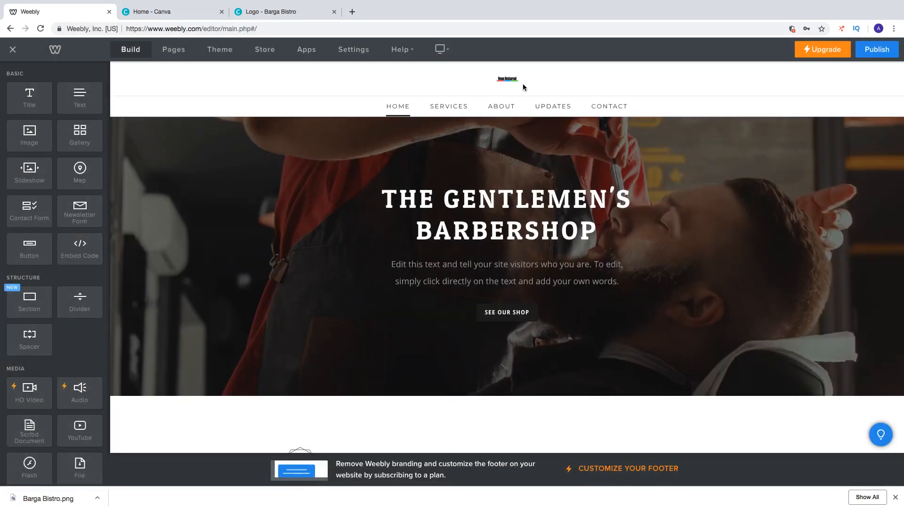
Enlarge the cropped header logo proportionally until it takes up much of the white header band's height
click(516, 81)
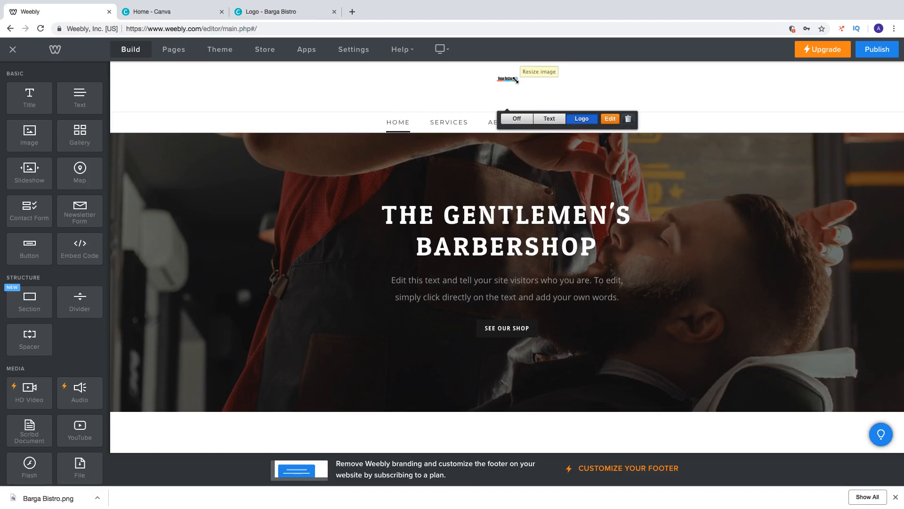
drag(516, 80, 575, 99)
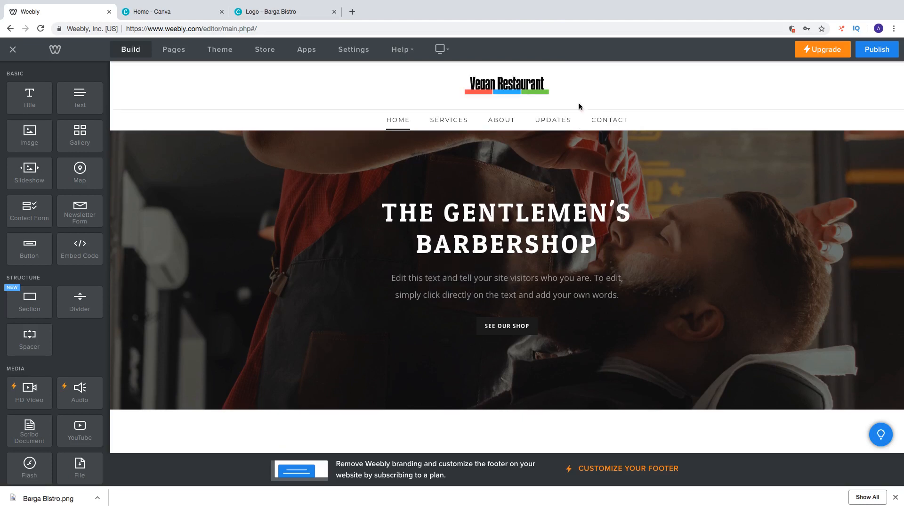
click(480, 96)
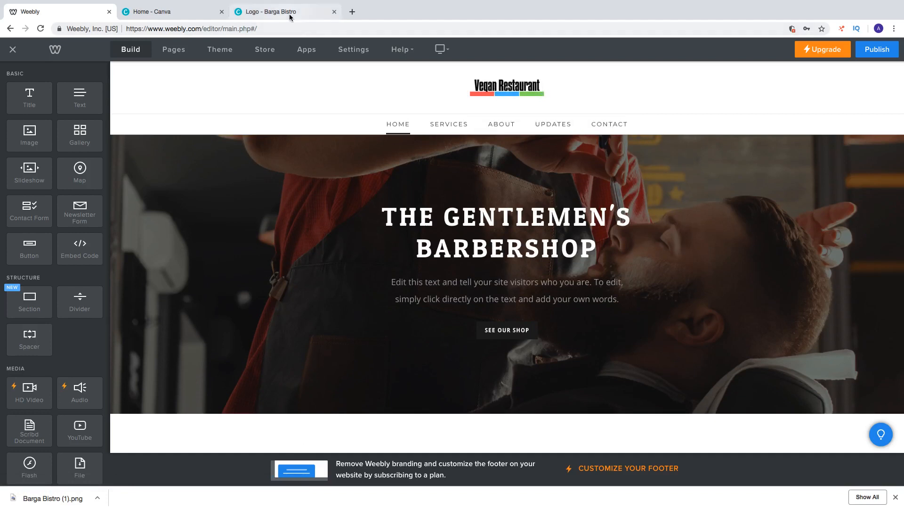
Switch to the Canva logo design, move the coloured bars down clear of the Vegan Restaurant text and download the design as PNG
click(272, 12)
drag(529, 284, 528, 292)
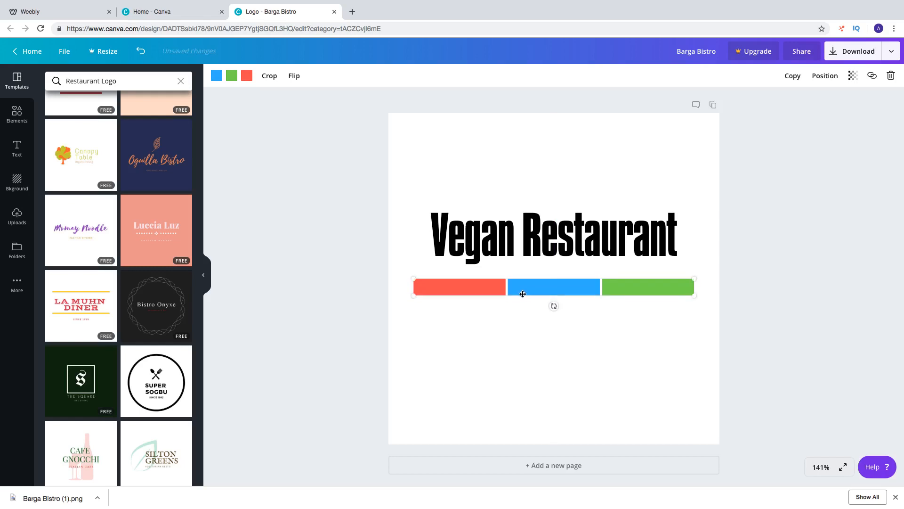
click(847, 55)
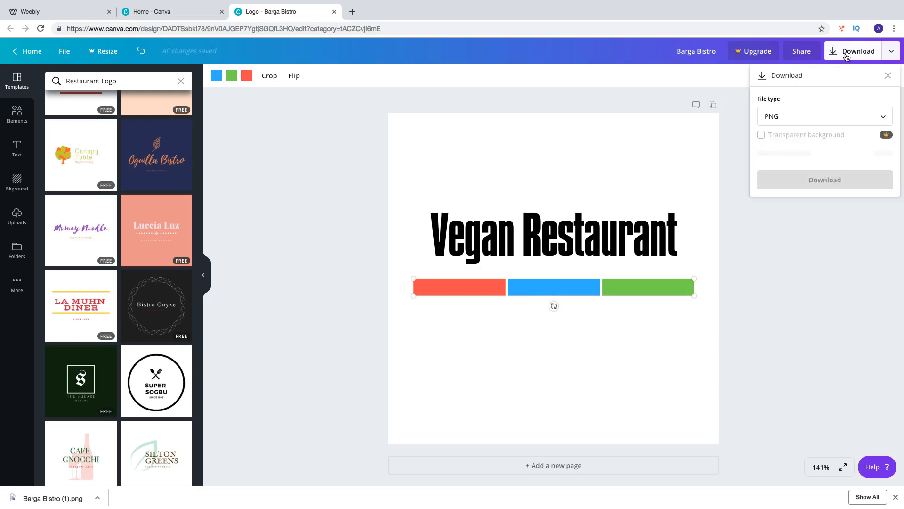
click(823, 168)
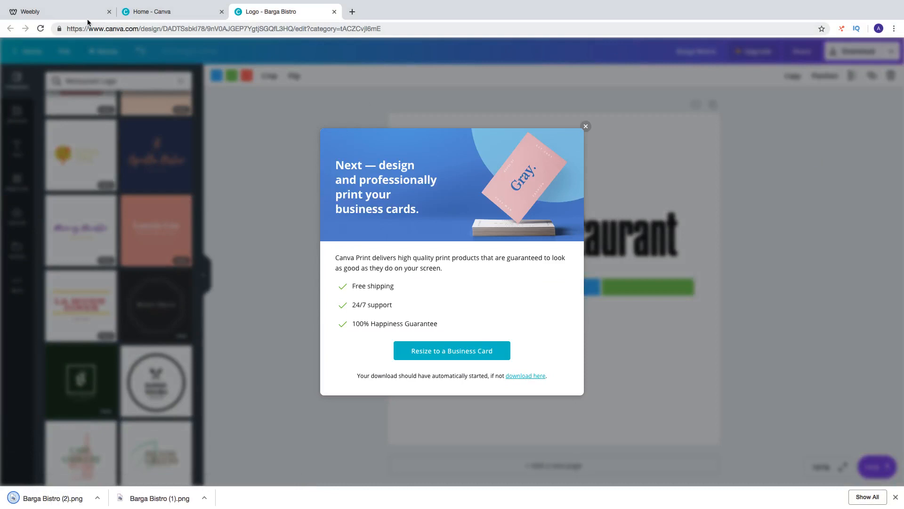
Switch to the Weebly editor, remove the current header logo and upload Barga Bistro (2).png from the Downloads folder in its place
click(68, 16)
click(537, 94)
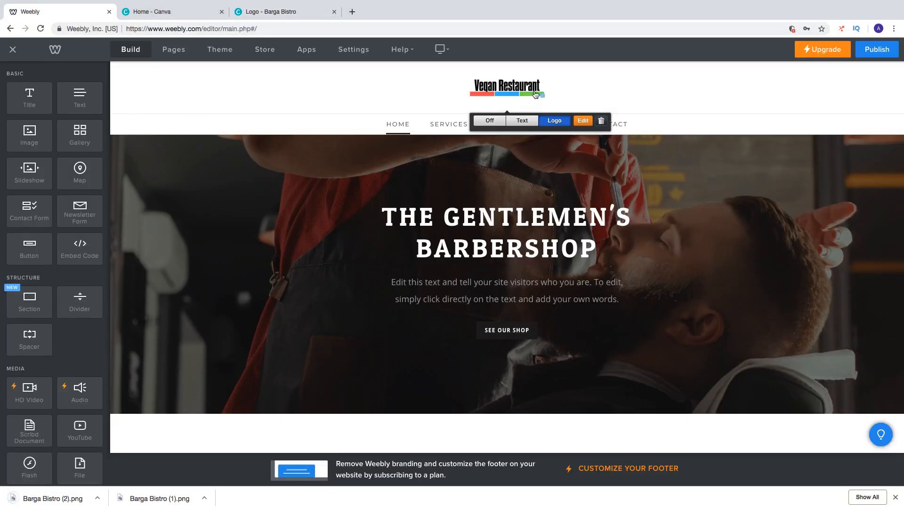
click(600, 122)
click(535, 277)
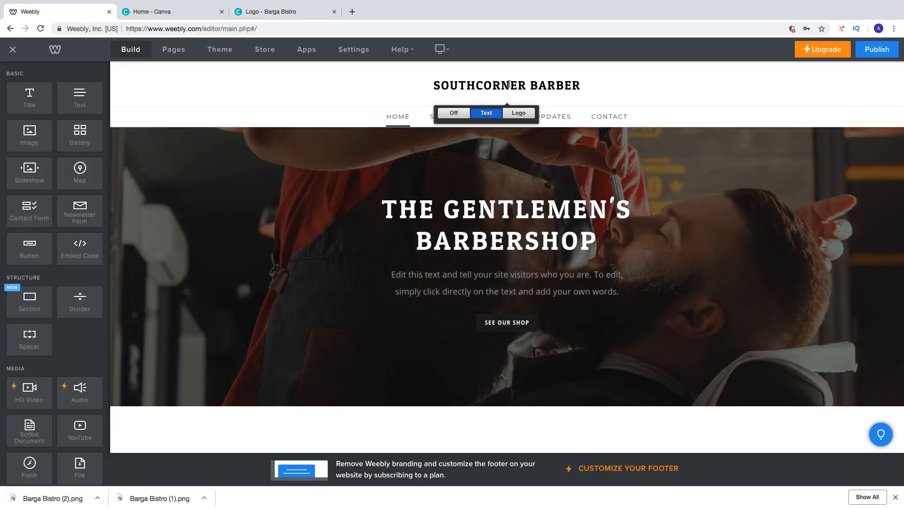
click(514, 115)
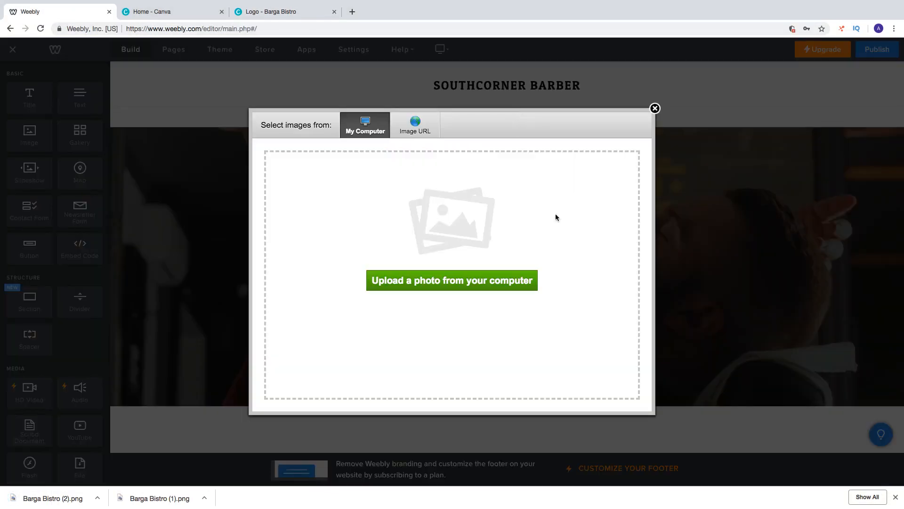
click(491, 283)
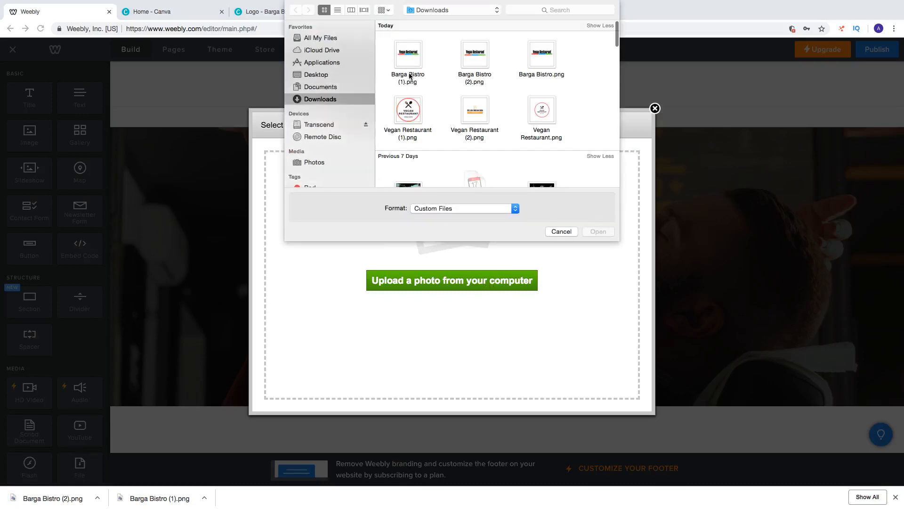
click(467, 77)
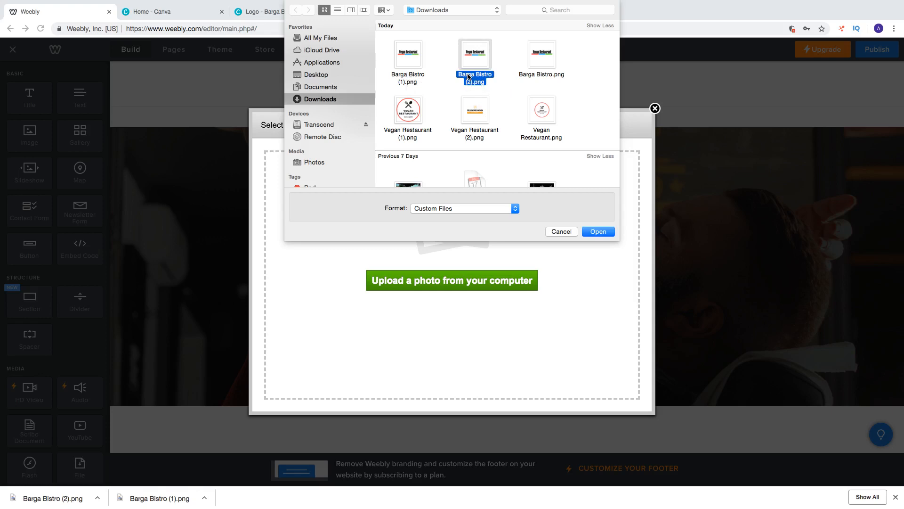
click(598, 231)
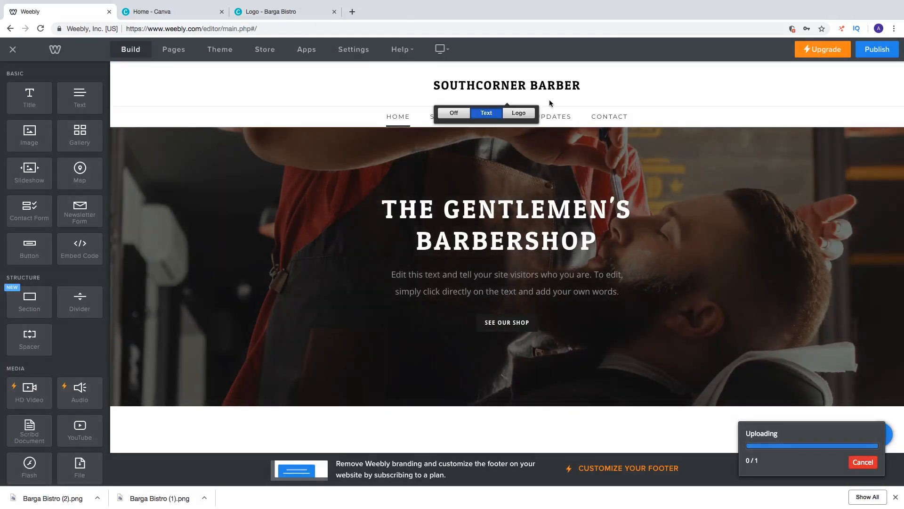
Crop the new header logo to about 430×114 around its text and bars, save it and enlarge it within the white header band
mouse_move(512, 97)
click(607, 121)
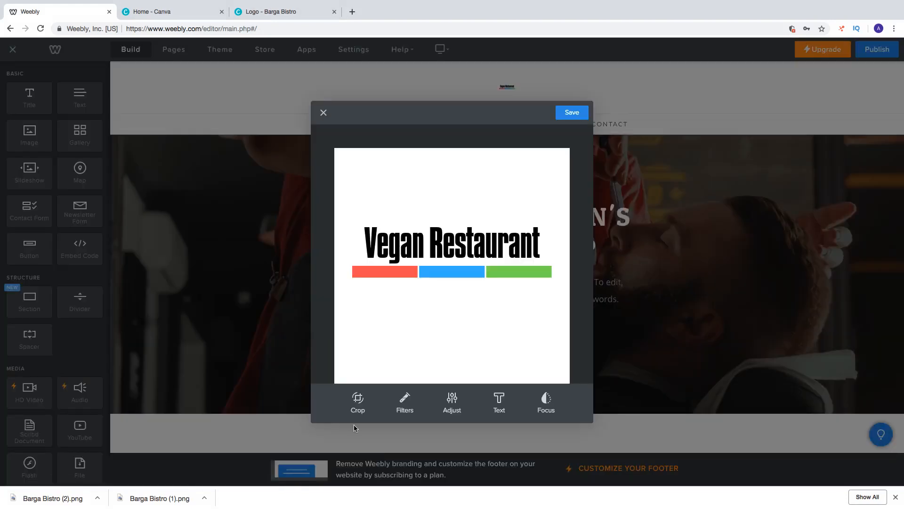
click(357, 398)
drag(353, 153, 367, 217)
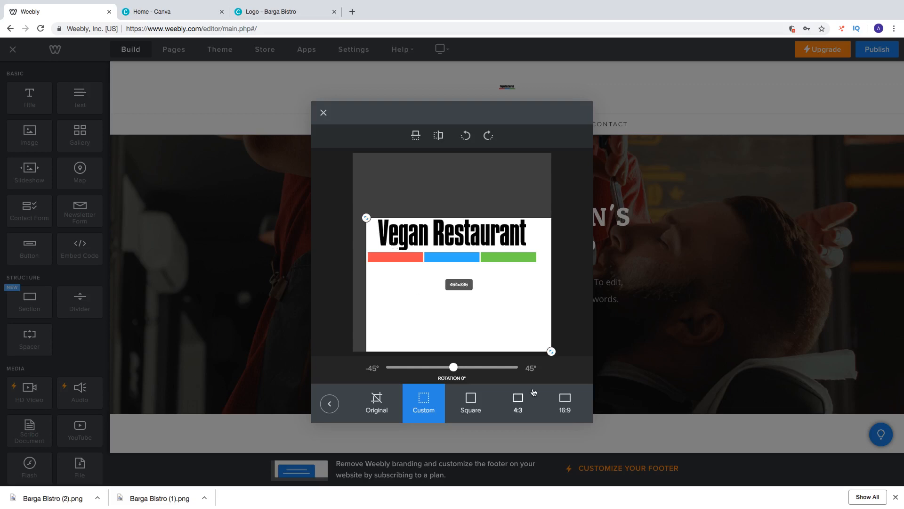
drag(552, 357, 538, 265)
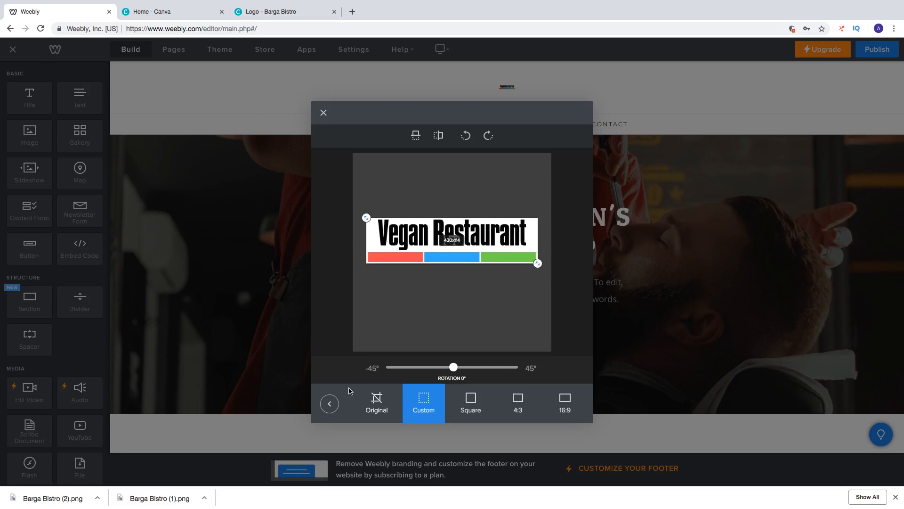
click(329, 403)
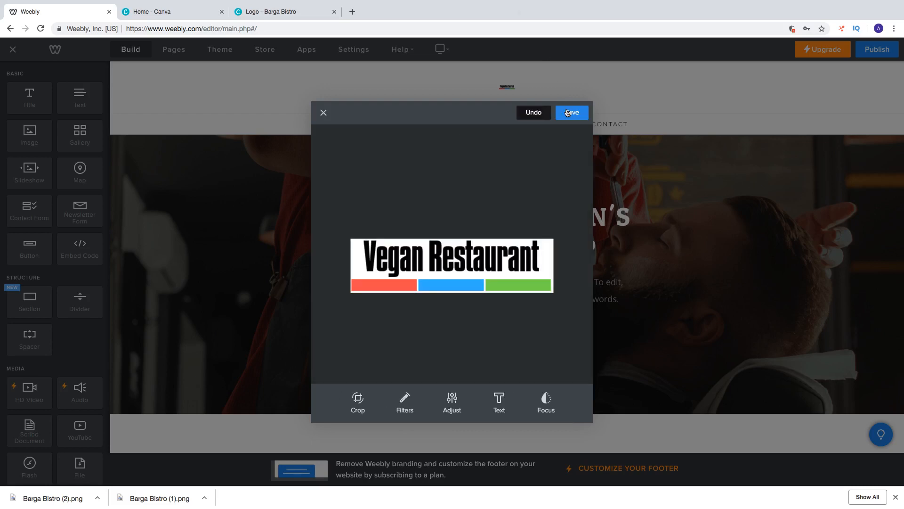
click(570, 113)
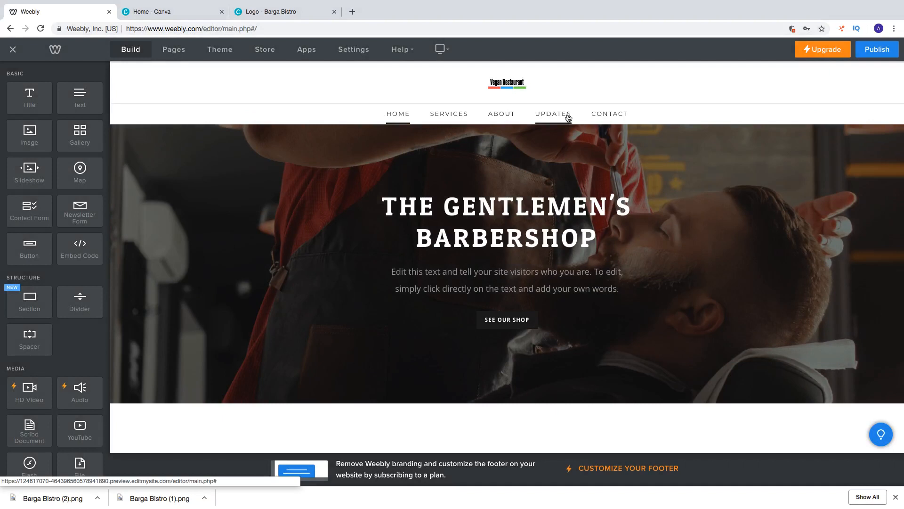
click(526, 88)
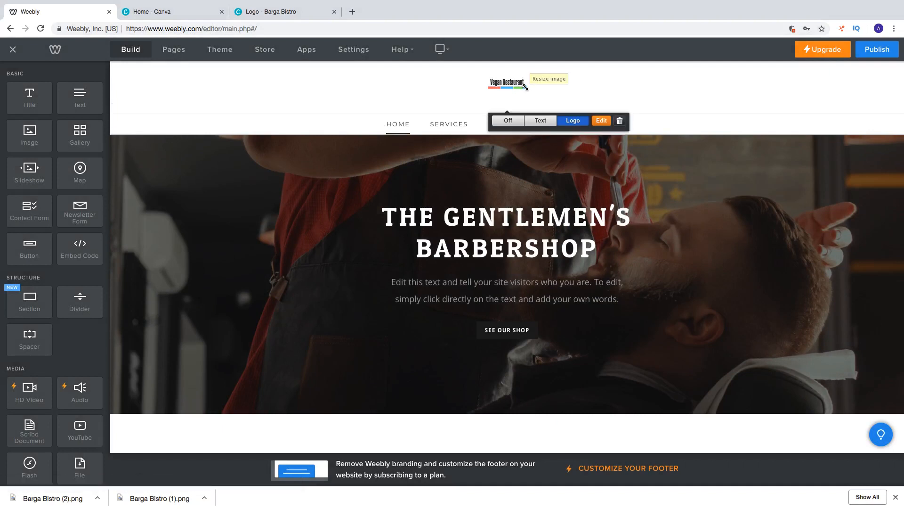
drag(525, 86, 570, 104)
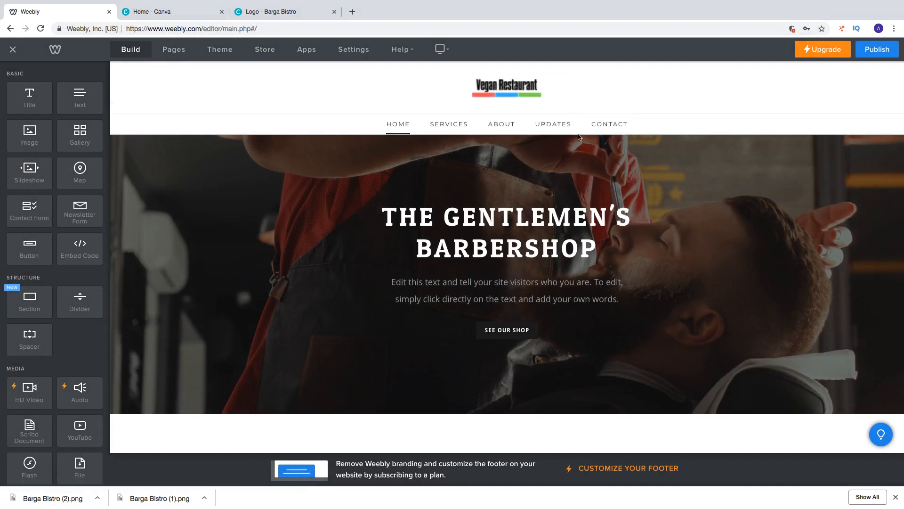